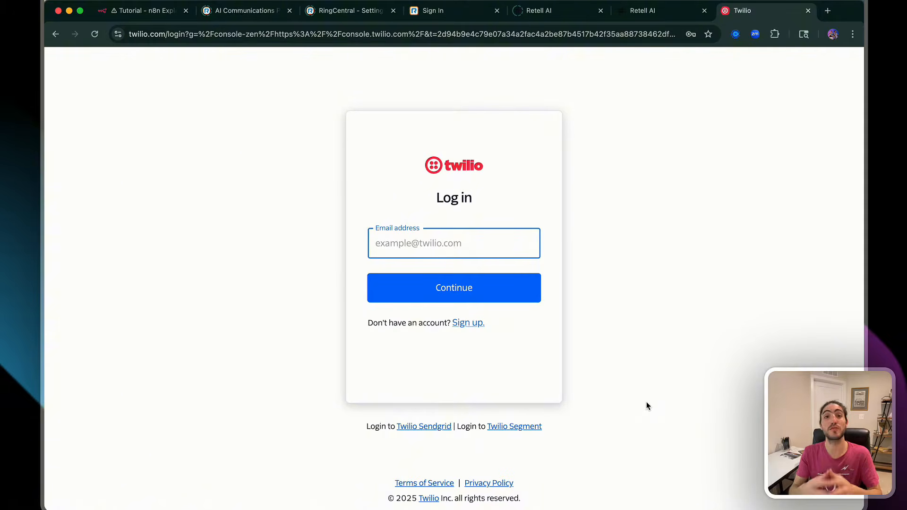
pyautogui.click(246, 35)
pyautogui.click(270, 35)
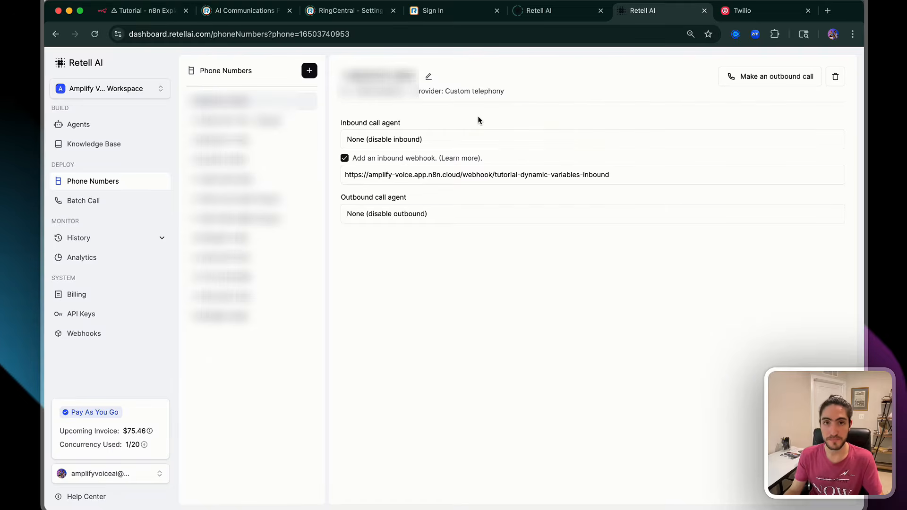
pyautogui.click(750, 12)
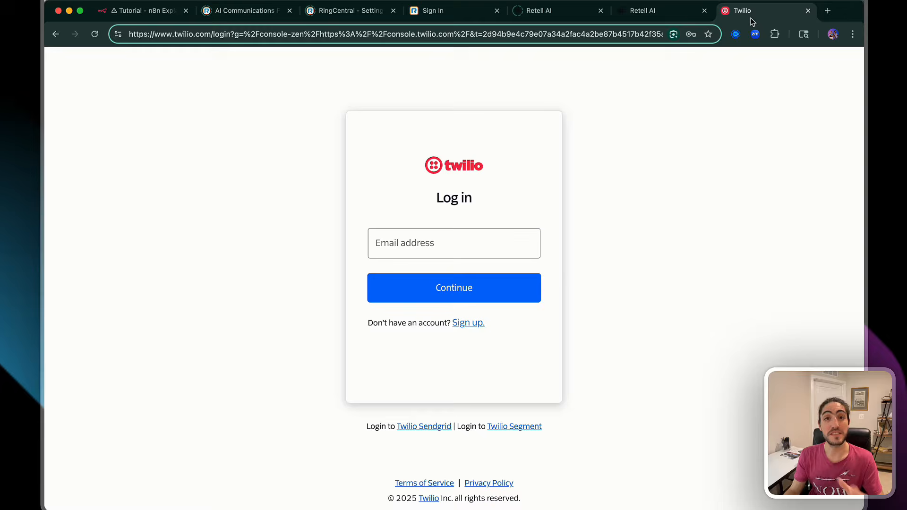
pyautogui.click(669, 11)
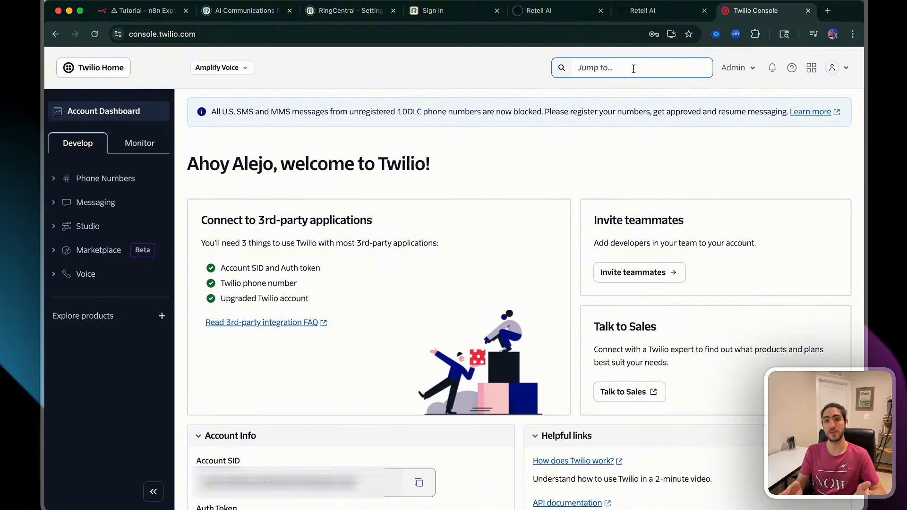
# Search the Twilio console for "sip" and open the Elastic SIP Trunks page.
pyautogui.click(633, 69)
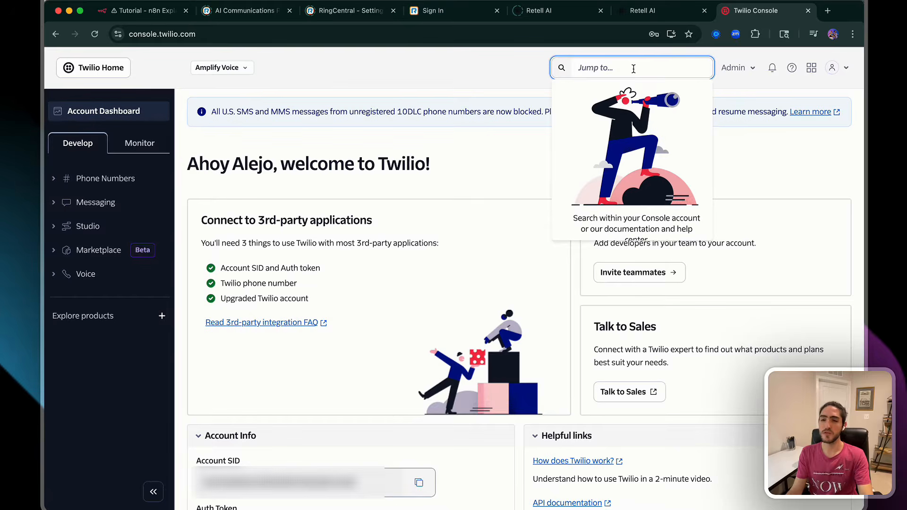
pyautogui.write('sip')
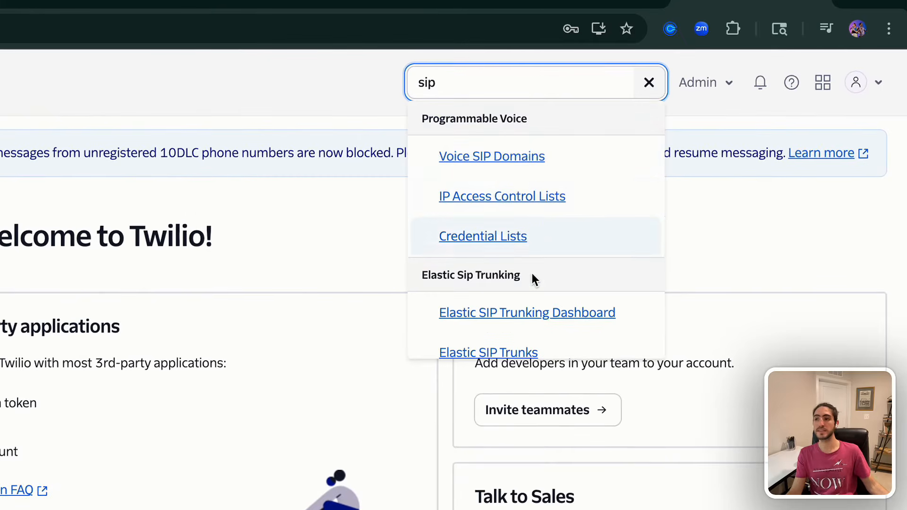
pyautogui.scroll(-2, 532, 274)
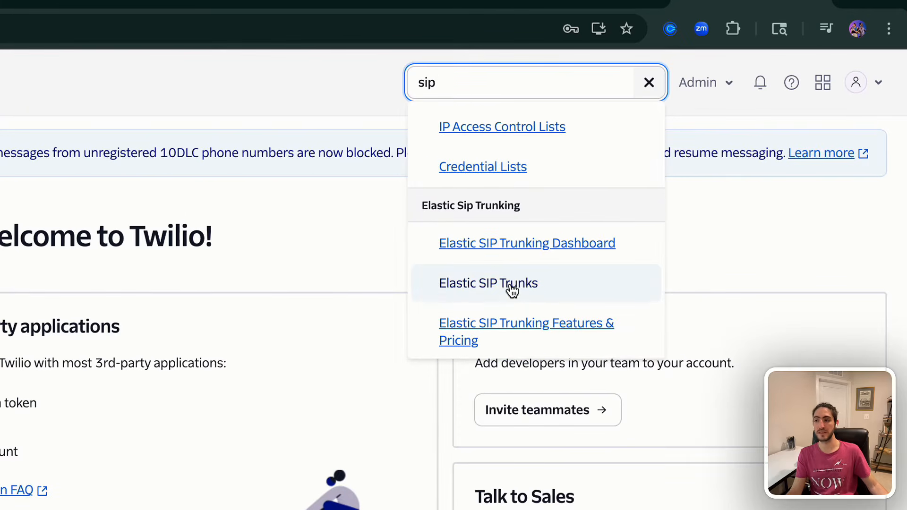
pyautogui.click(510, 288)
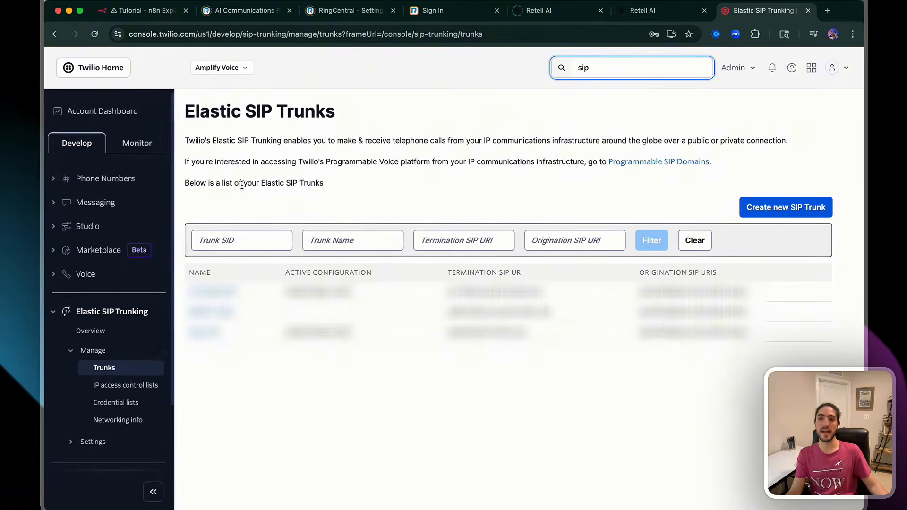
# Examine the existing Elastic SIP trunks, checking each one's name, termination SIP URI and origination SIP URI.
pyautogui.moveTo(178, 113); pyautogui.dragTo(380, 300)
pyautogui.moveTo(368, 208); pyautogui.dragTo(420, 260)
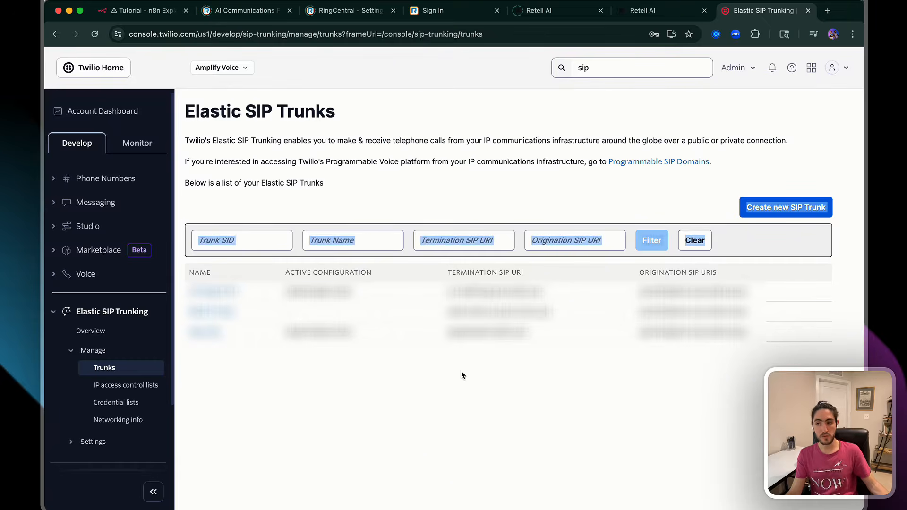
pyautogui.click(508, 348)
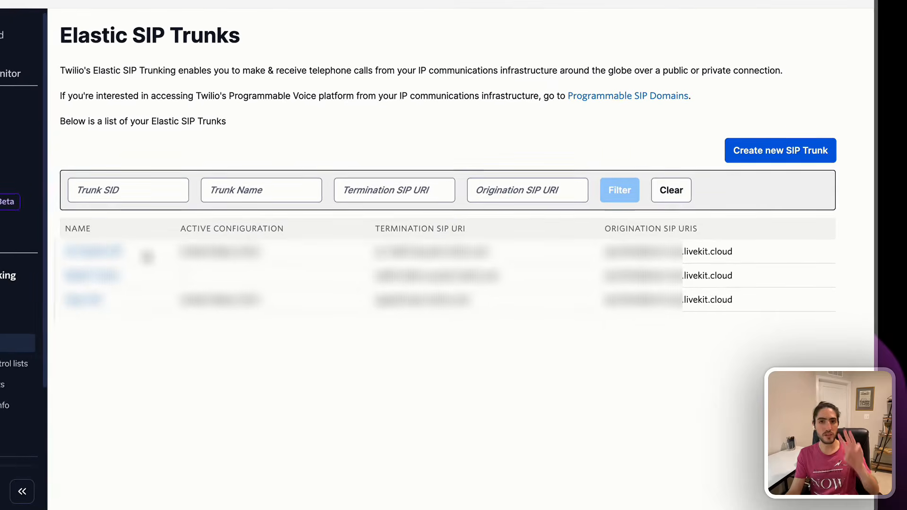
pyautogui.moveTo(65, 254); pyautogui.dragTo(131, 254)
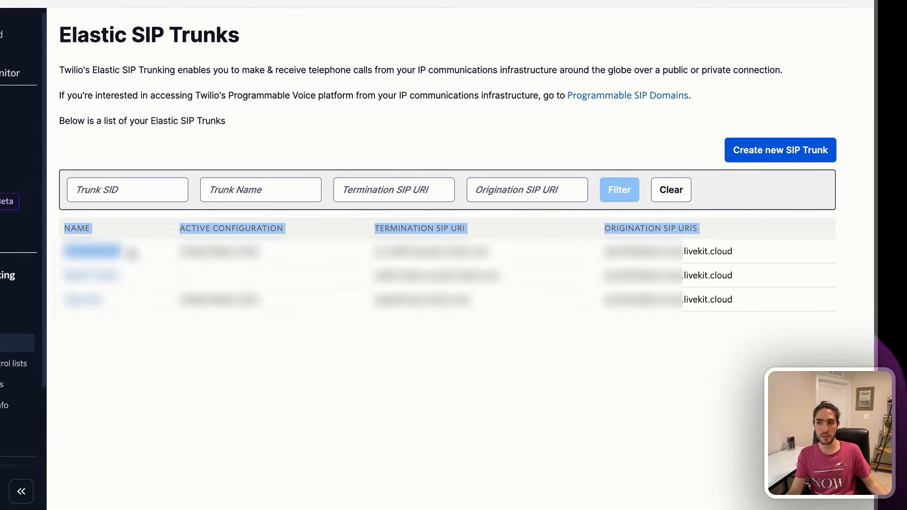
pyautogui.moveTo(372, 254); pyautogui.dragTo(505, 254)
pyautogui.click(505, 254)
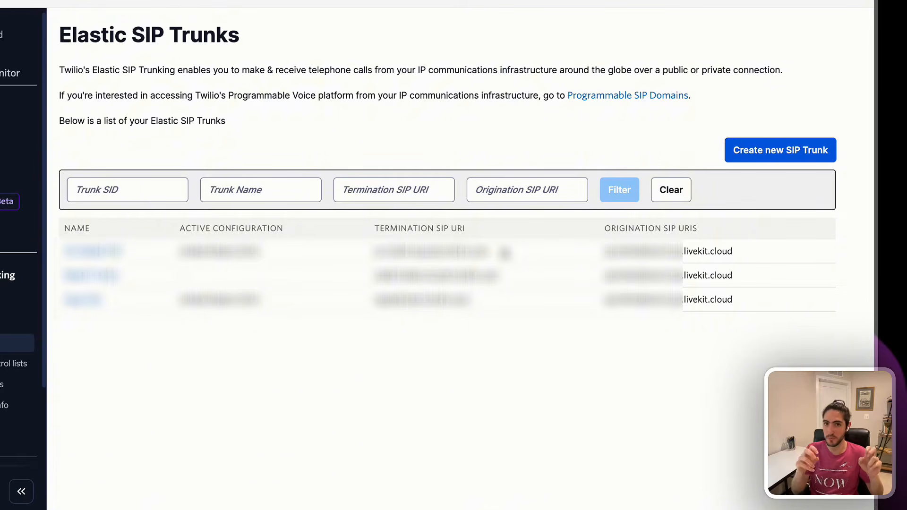
pyautogui.moveTo(604, 254); pyautogui.dragTo(745, 250)
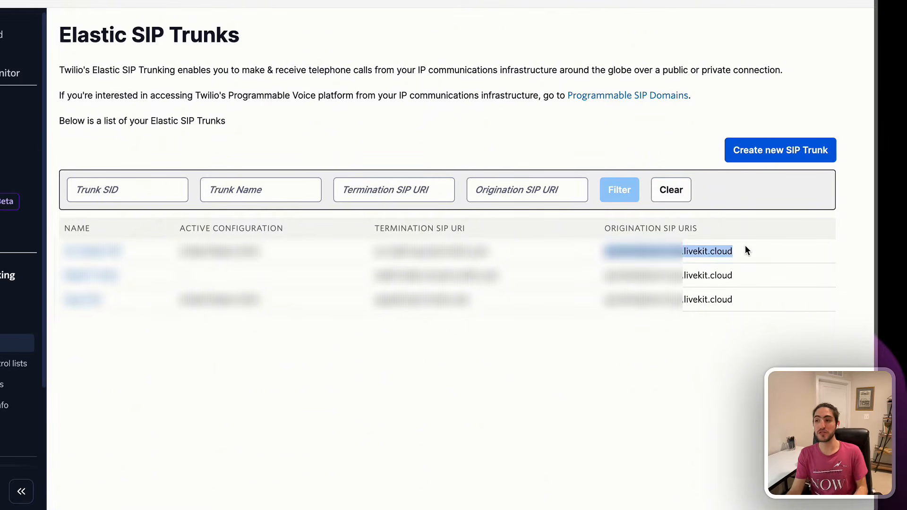
pyautogui.click(771, 249)
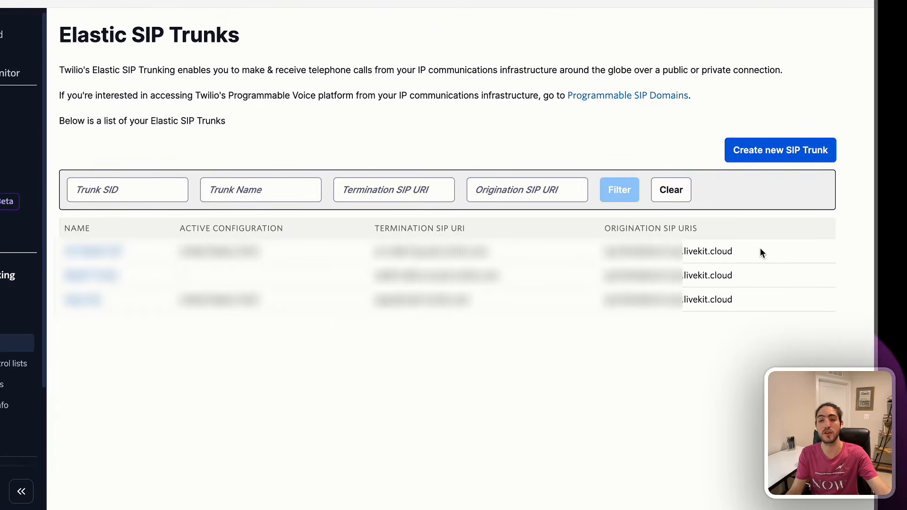
pyautogui.doubleClick(696, 253)
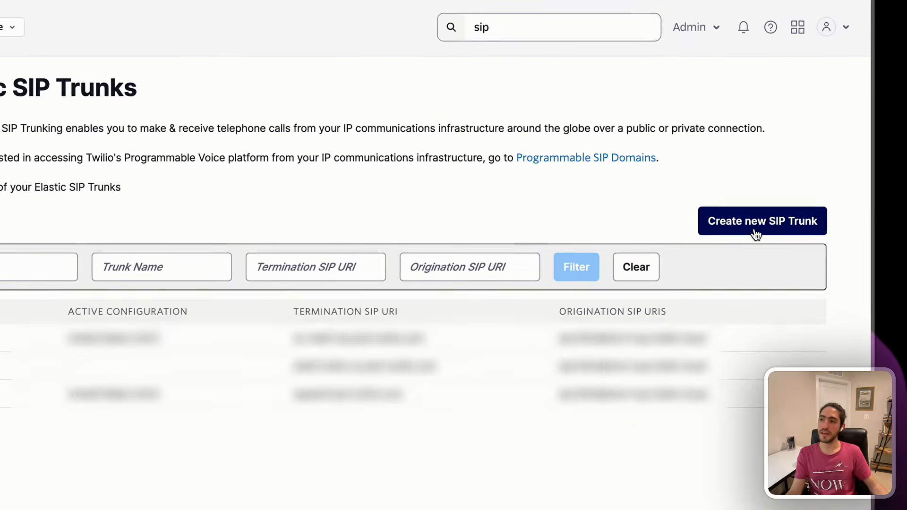
# Create a new SIP trunk with the friendly name "AV Tutorial SIP Trunk".
pyautogui.click(755, 231)
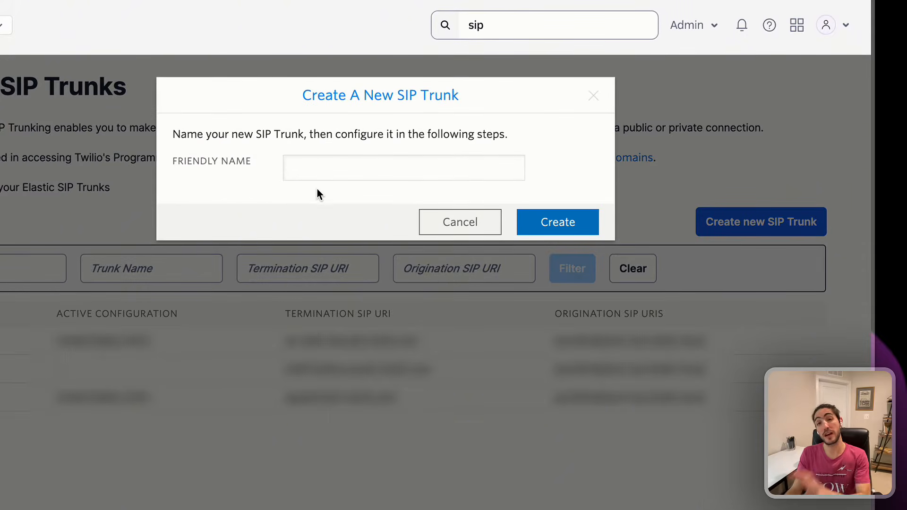
pyautogui.click(326, 165)
pyautogui.write('AV Tutorial SIP Trunk')
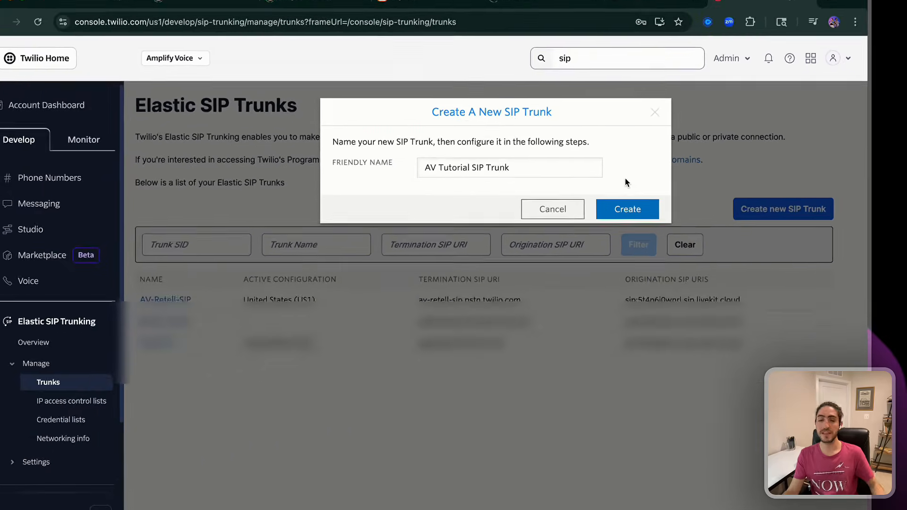
pyautogui.click(620, 210)
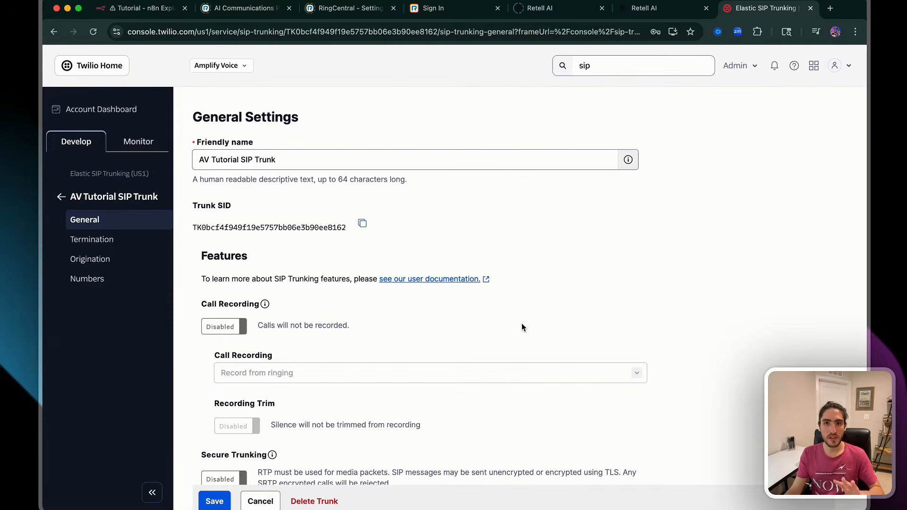
# Enable Call Transfer (SIP REFER) with PSTN Transfer in the trunk's general settings and save the trunk.
pyautogui.scroll(-3, 522, 323)
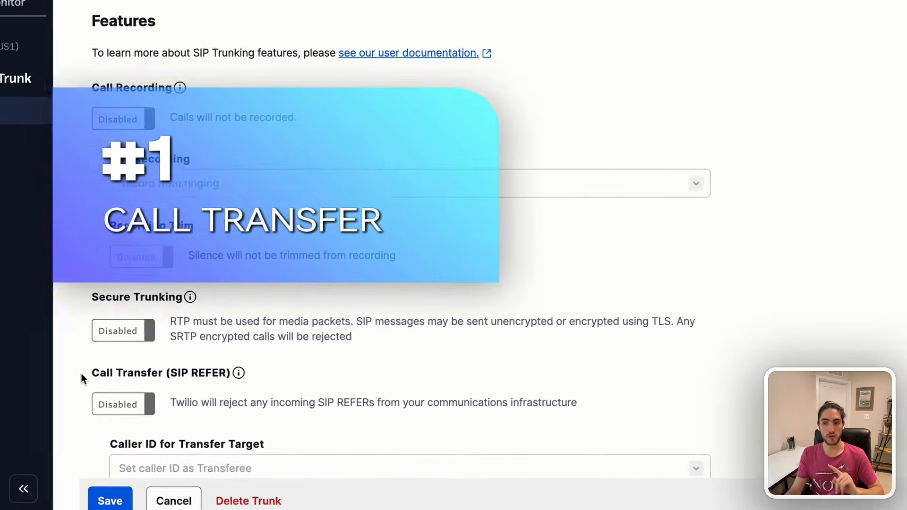
pyautogui.moveTo(81, 377); pyautogui.dragTo(248, 376)
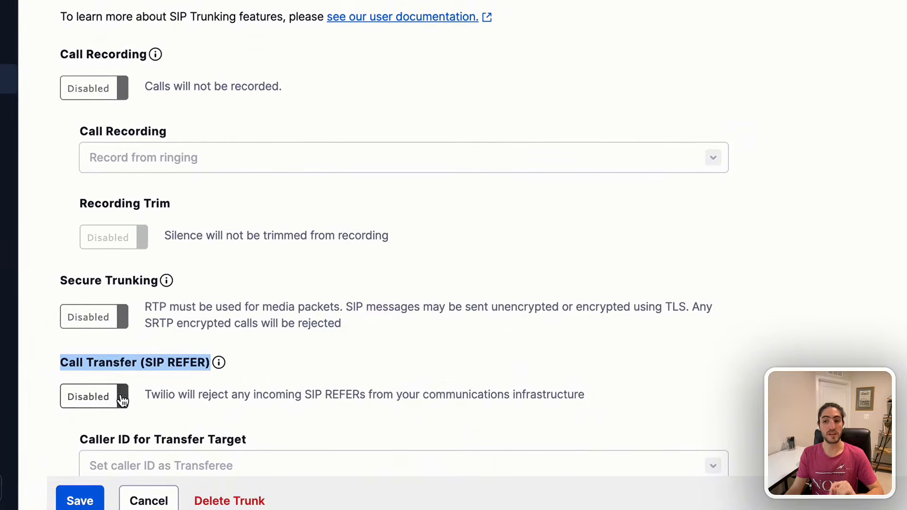
pyautogui.click(125, 407)
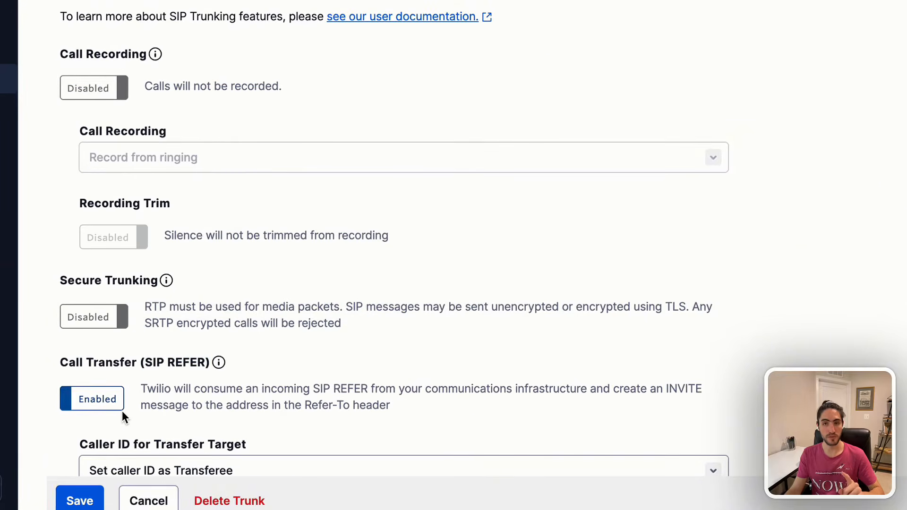
pyautogui.scroll(-2, 149, 433)
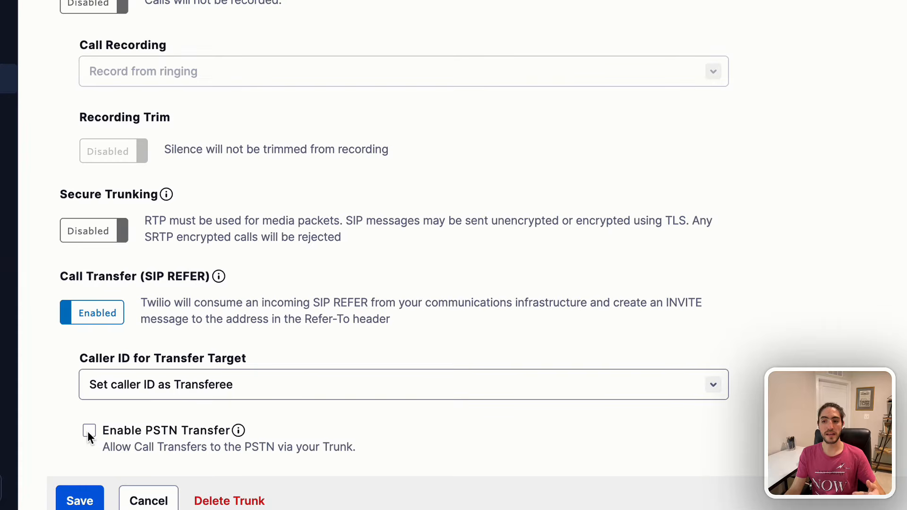
pyautogui.click(89, 432)
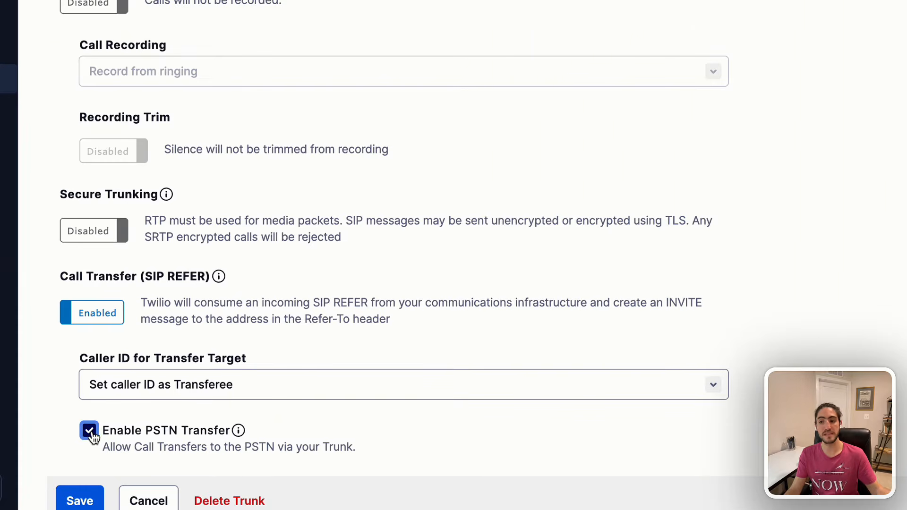
pyautogui.scroll(-3, 124, 459)
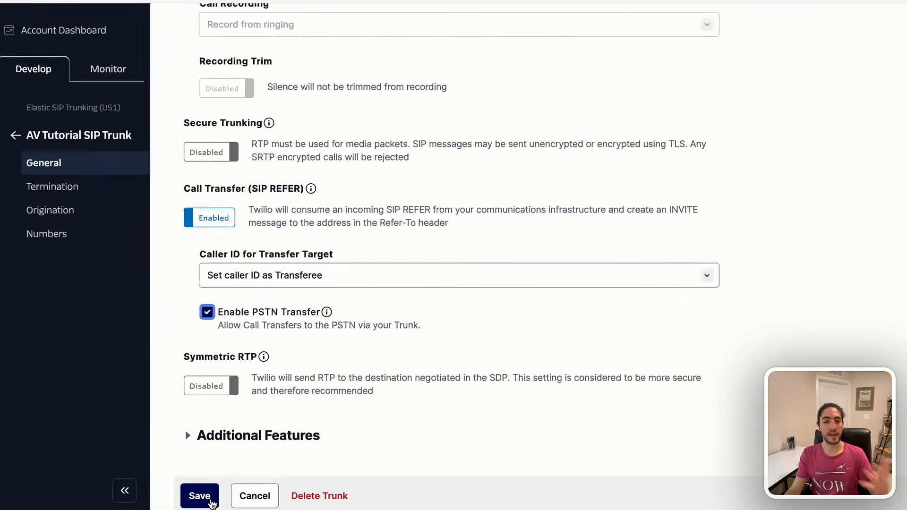
pyautogui.click(210, 503)
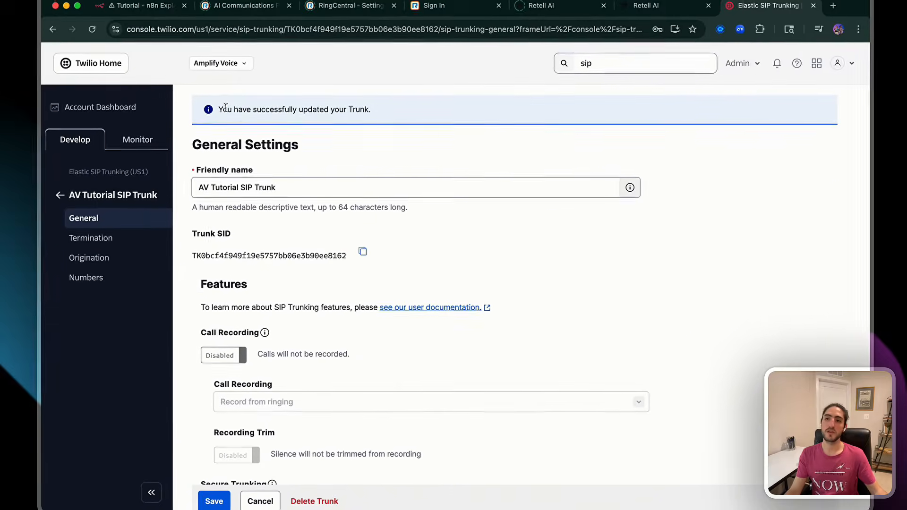
pyautogui.moveTo(225, 108); pyautogui.dragTo(396, 112)
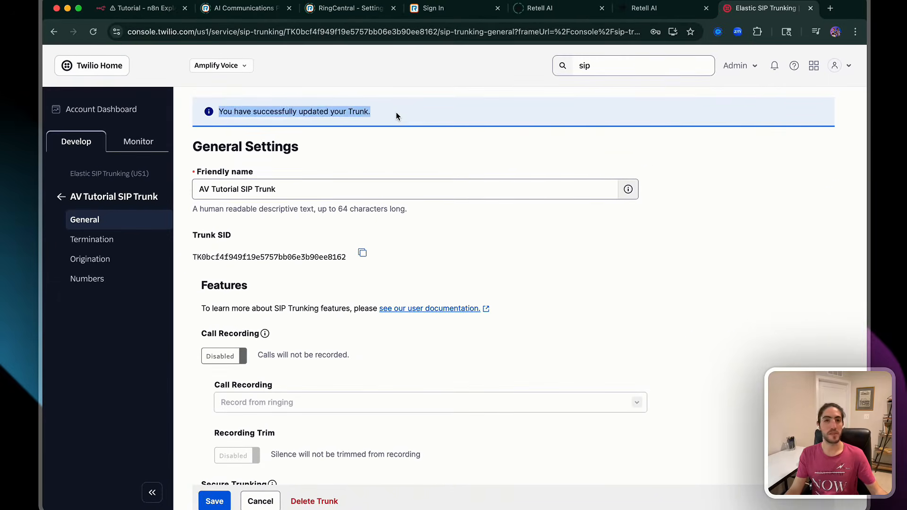
pyautogui.click(395, 112)
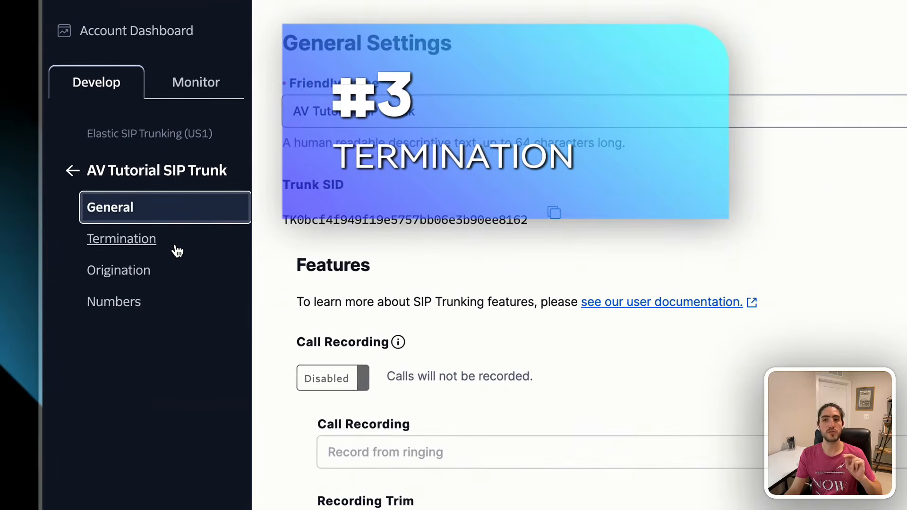
# Set the trunk's Termination SIP URI to av-tutorial-sip-trunk and check its availability.
pyautogui.click(163, 249)
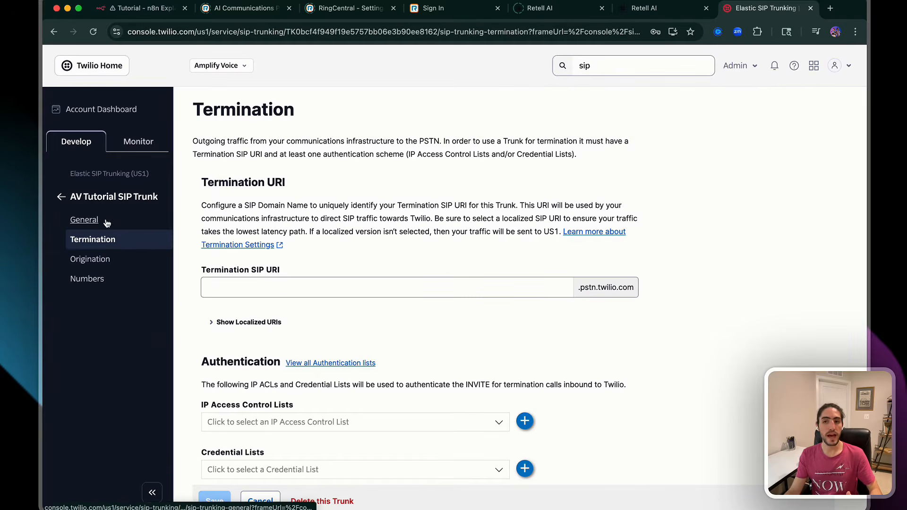
pyautogui.moveTo(69, 199); pyautogui.dragTo(158, 197)
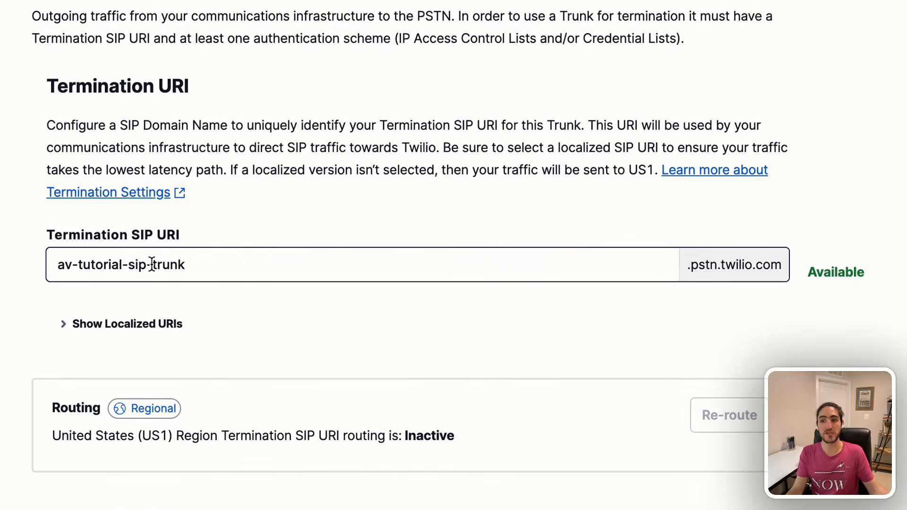
pyautogui.moveTo(806, 272); pyautogui.dragTo(902, 277)
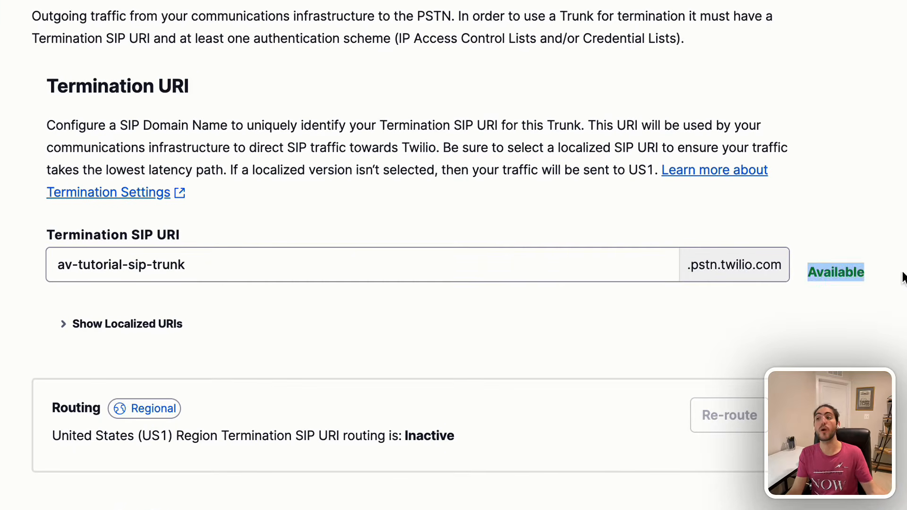
pyautogui.click(903, 277)
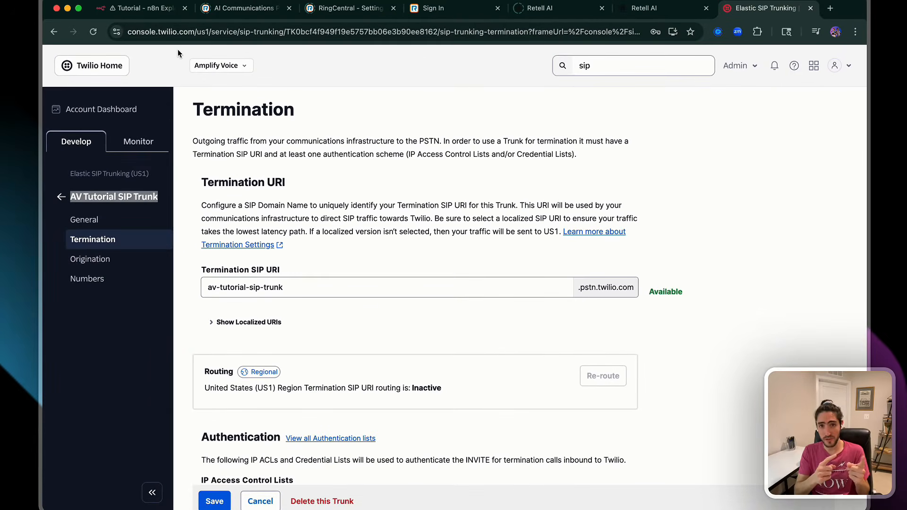
pyautogui.moveTo(262, 256); pyautogui.dragTo(340, 308)
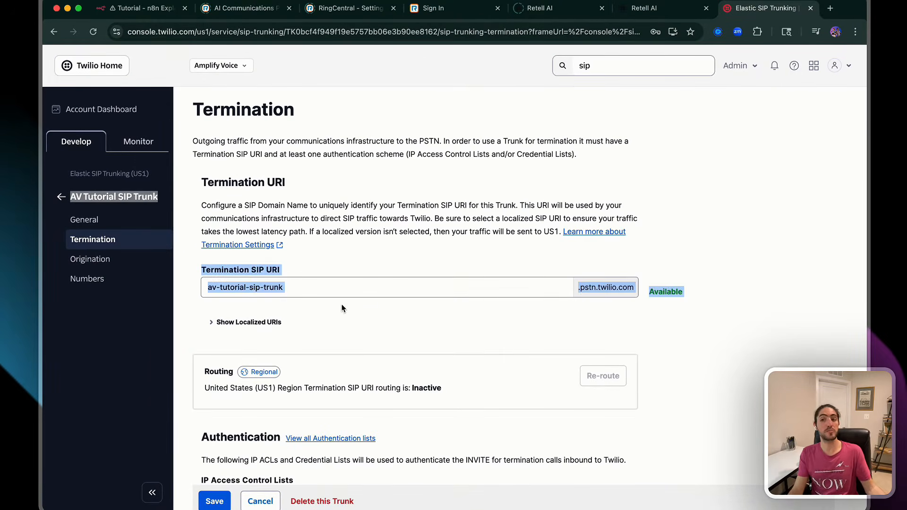
pyautogui.click(340, 308)
# Create a credential list for the trunk's authentication, filling in its friendly name, username and a password of at least 12 characters.
pyautogui.scroll(-2, 340, 306)
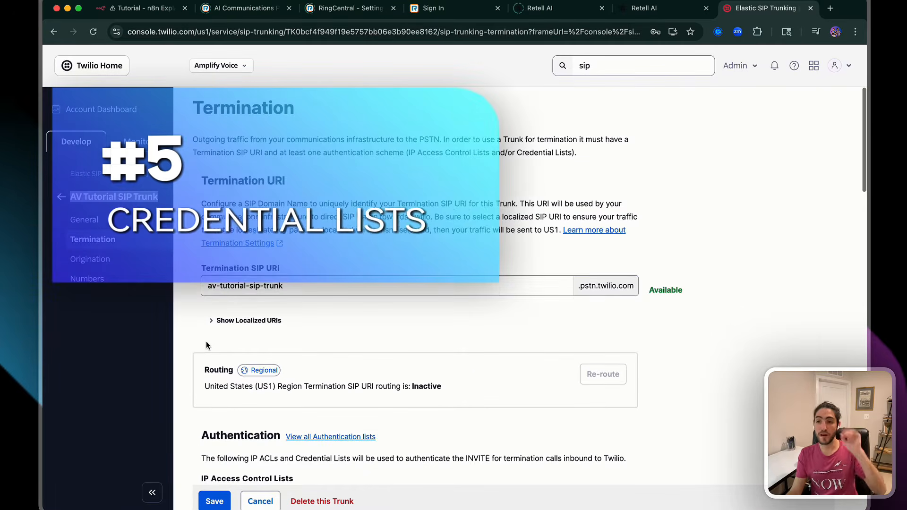
pyautogui.scroll(-4, 206, 341)
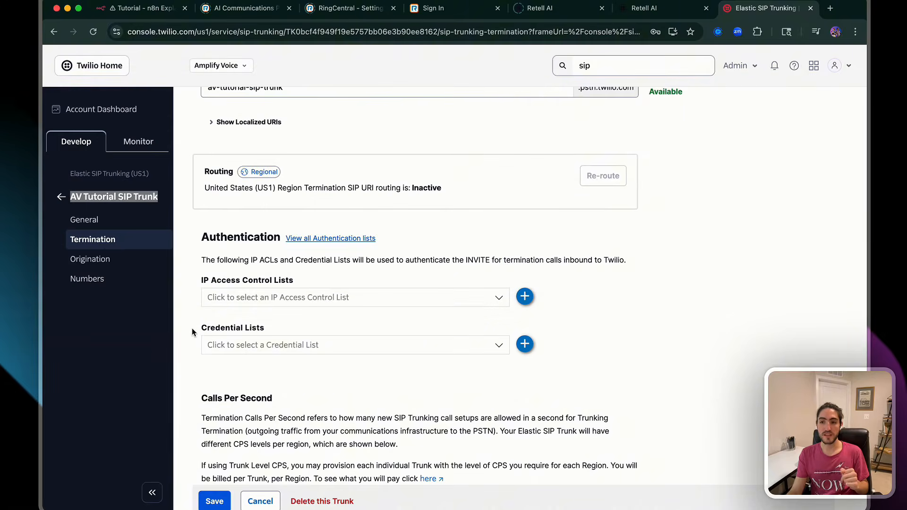
pyautogui.moveTo(192, 328); pyautogui.dragTo(272, 326)
pyautogui.click(630, 302)
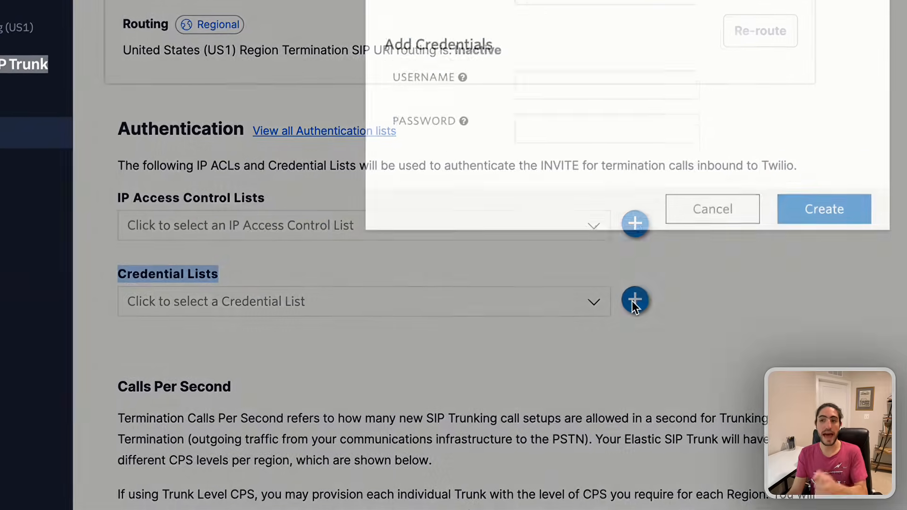
pyautogui.click(398, 132)
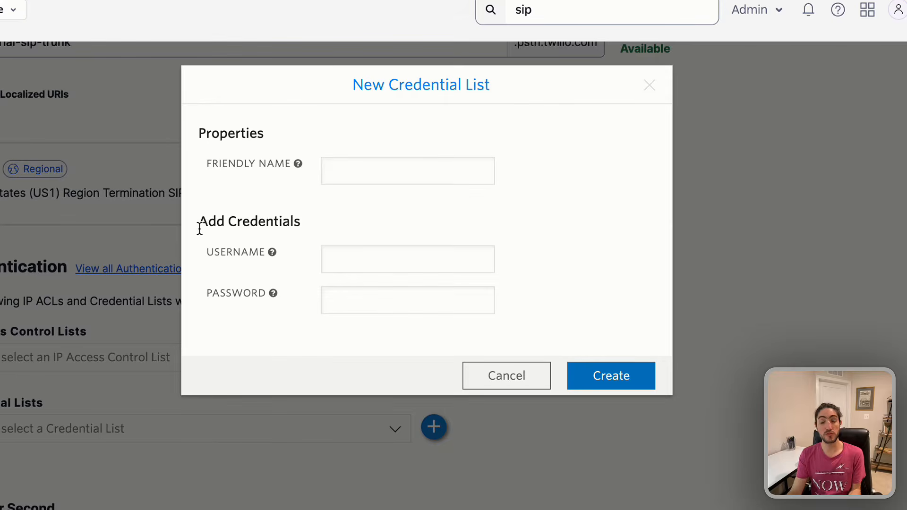
pyautogui.moveTo(273, 293)
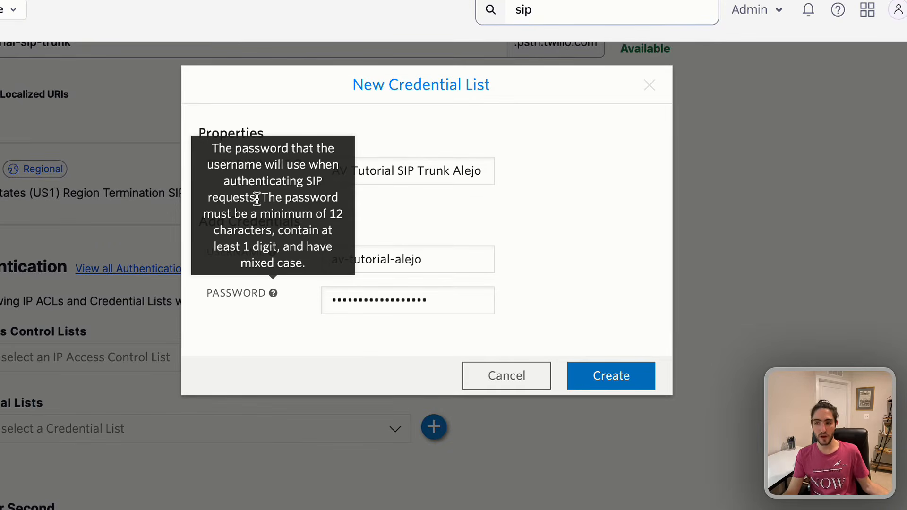
pyautogui.moveTo(268, 198); pyautogui.dragTo(350, 264)
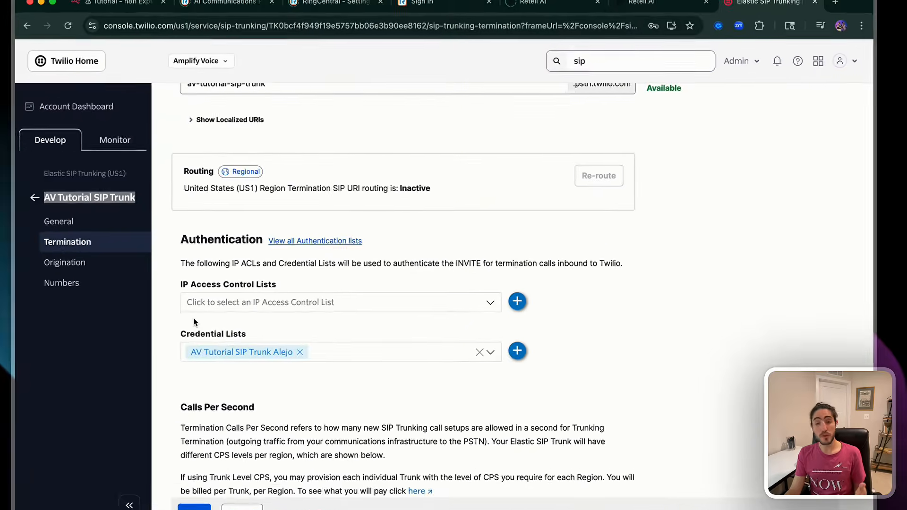
pyautogui.click(303, 365)
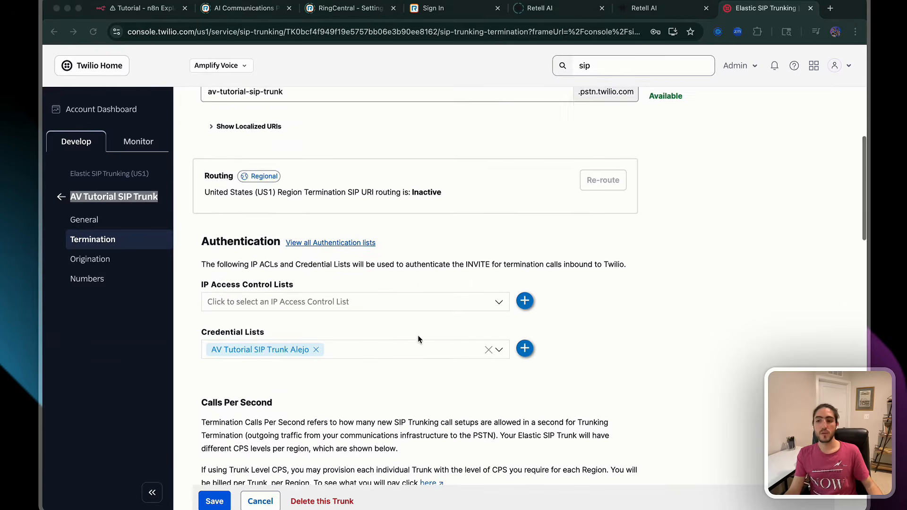
# Save the trunk's termination settings with the new credential list assigned.
pyautogui.scroll(-20, 304, 364)
pyautogui.scroll(-4, 418, 339)
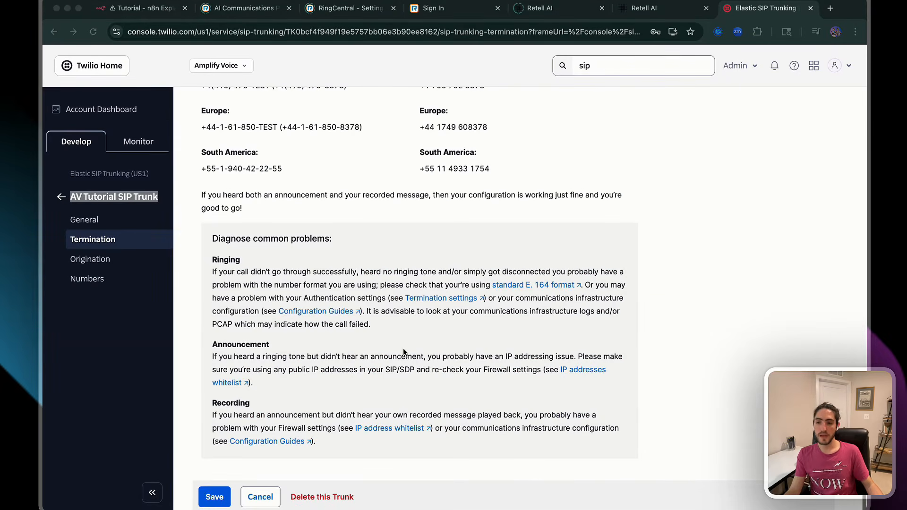
pyautogui.click(209, 503)
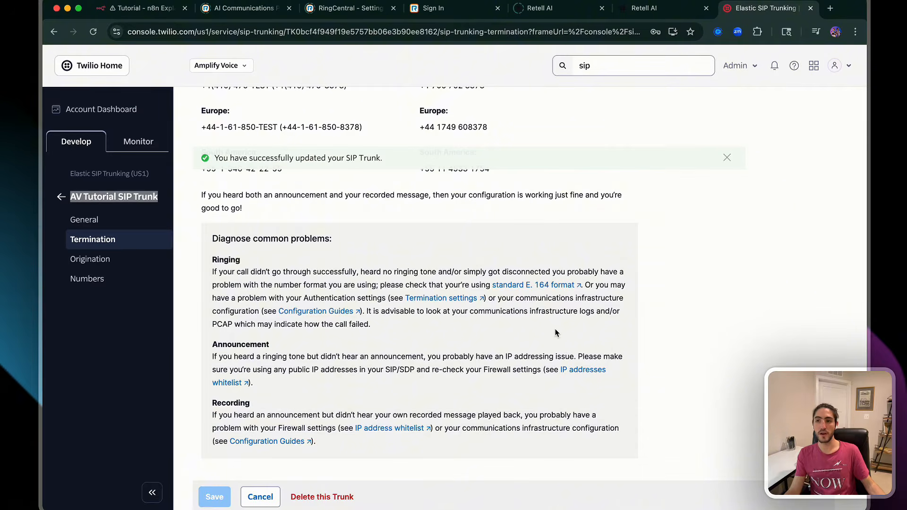
pyautogui.moveTo(260, 156); pyautogui.dragTo(369, 157)
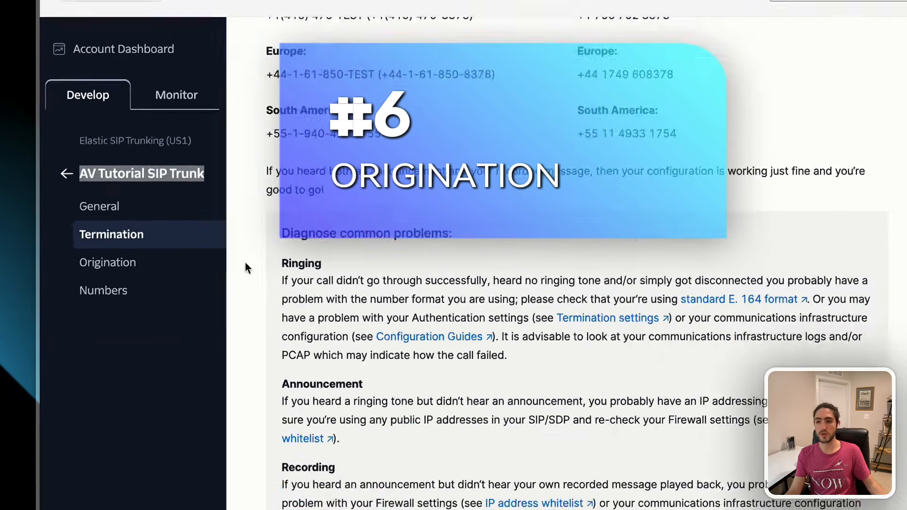
# Open the trunk's Origination settings and start adding a new origination URI.
pyautogui.click(156, 274)
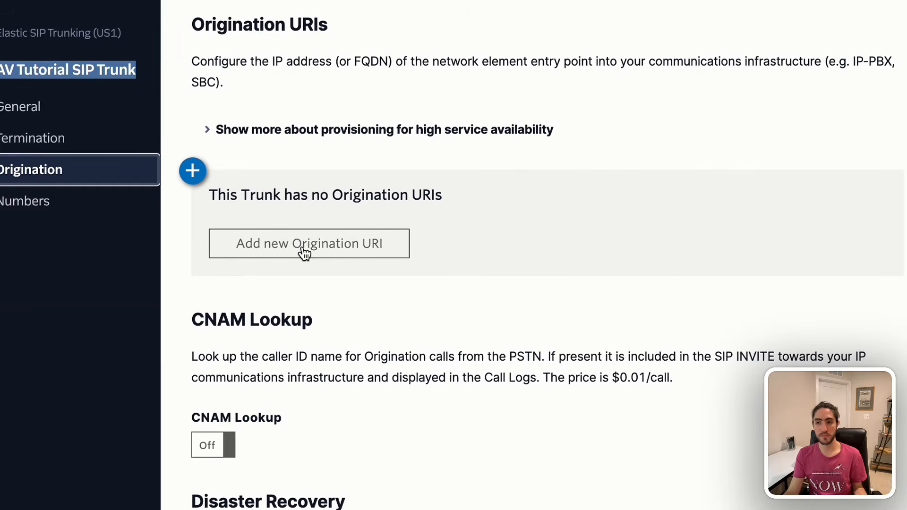
pyautogui.click(304, 253)
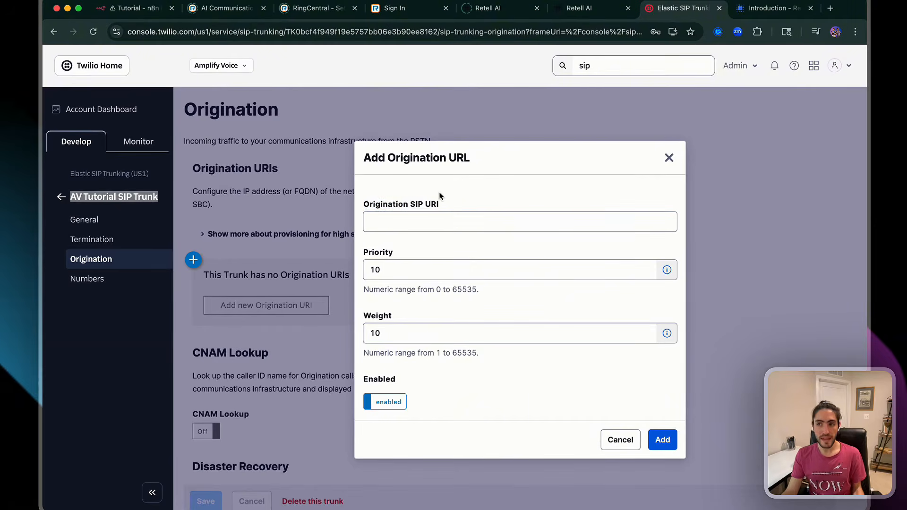
pyautogui.moveTo(364, 205); pyautogui.dragTo(452, 210)
pyautogui.click(454, 208)
pyautogui.click(458, 199)
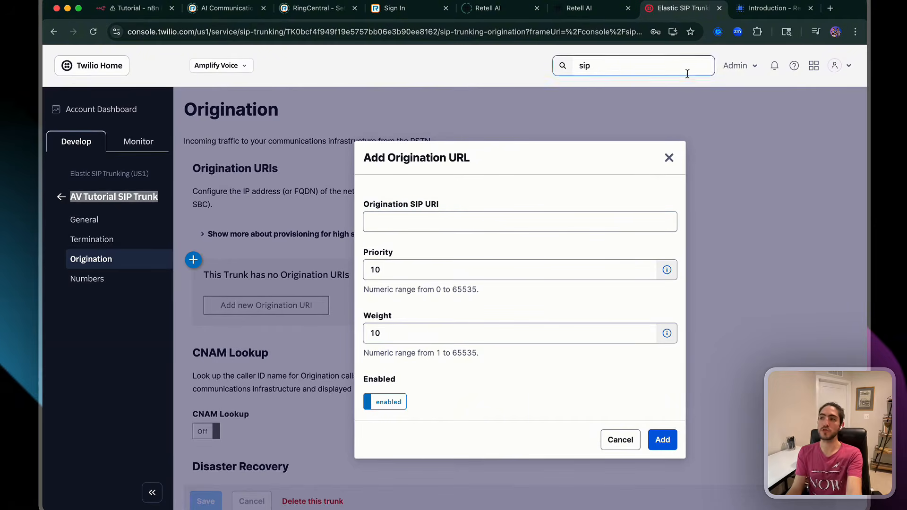
pyautogui.click(833, 8)
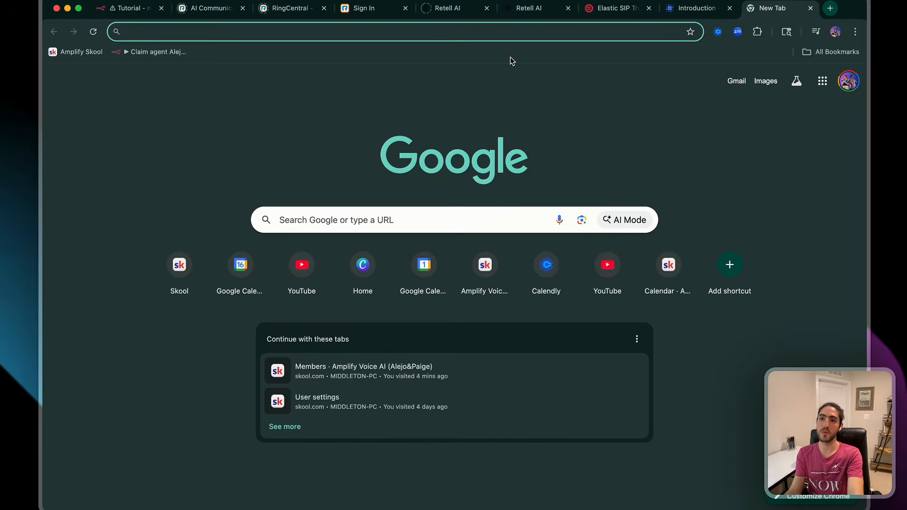
pyautogui.write('https://docs.retellai.com/')
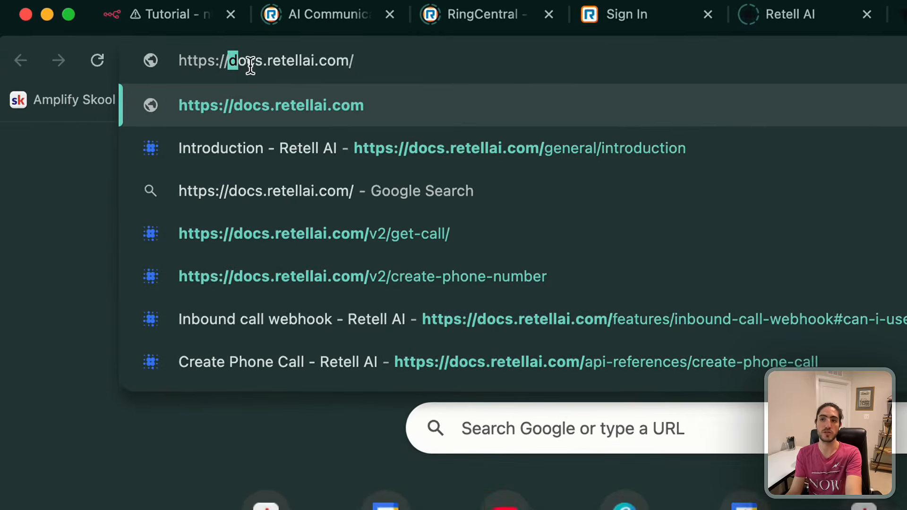
pyautogui.moveTo(160, 31); pyautogui.dragTo(208, 32)
pyautogui.press('Return')
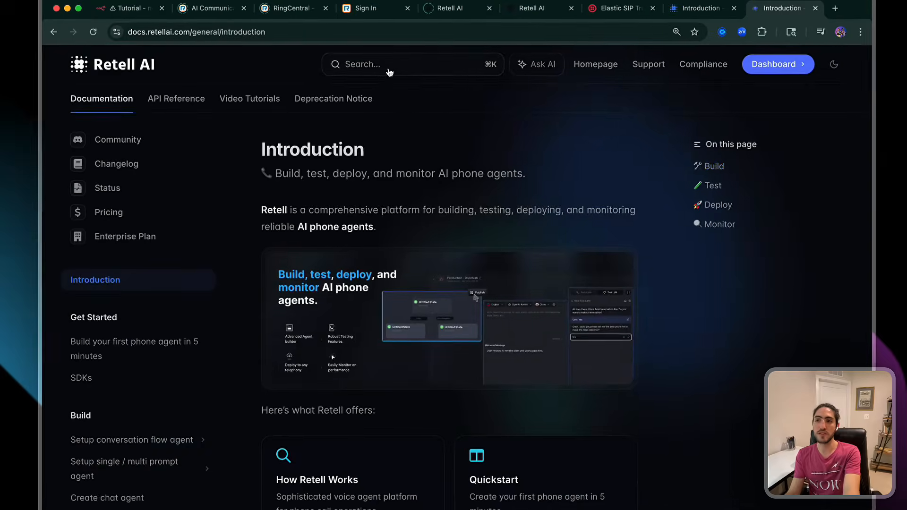
# Search the Retell AI documentation for "telephony" and open the Custom Telephony Overview page.
pyautogui.click(386, 69)
pyautogui.write('te')
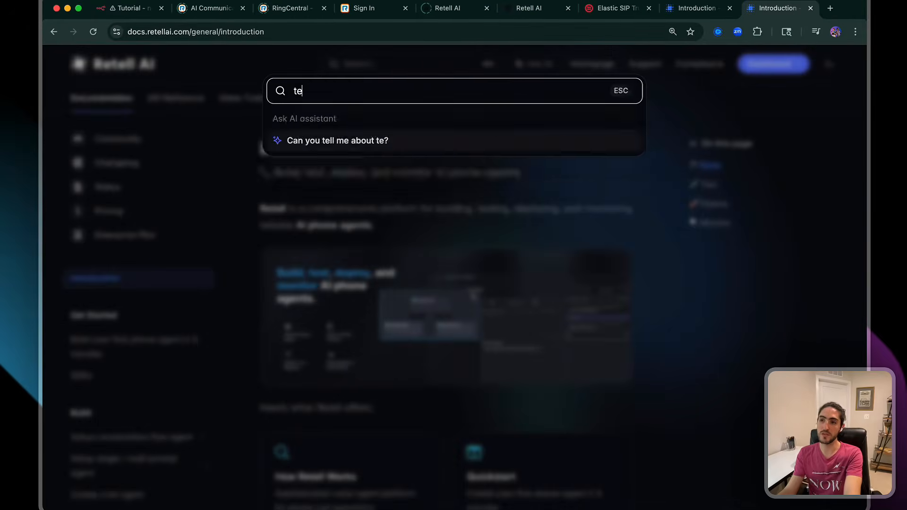
pyautogui.write('lephony')
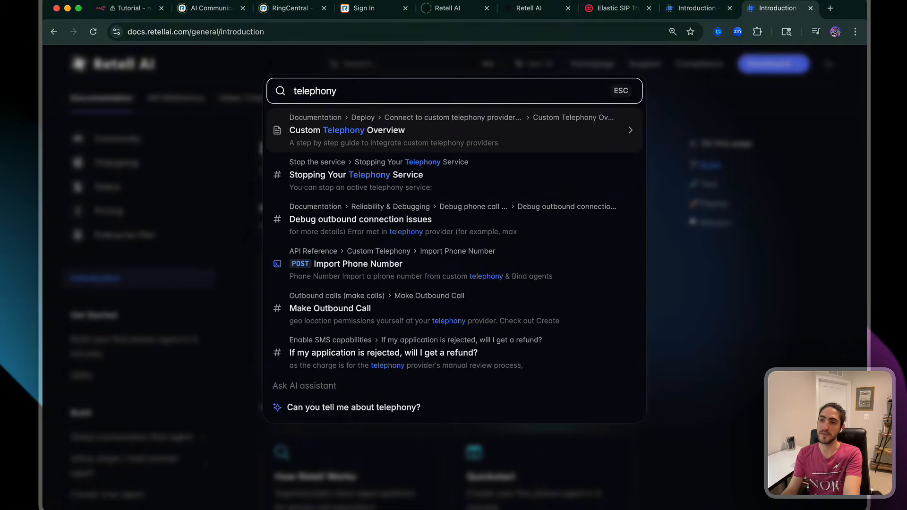
pyautogui.click(398, 123)
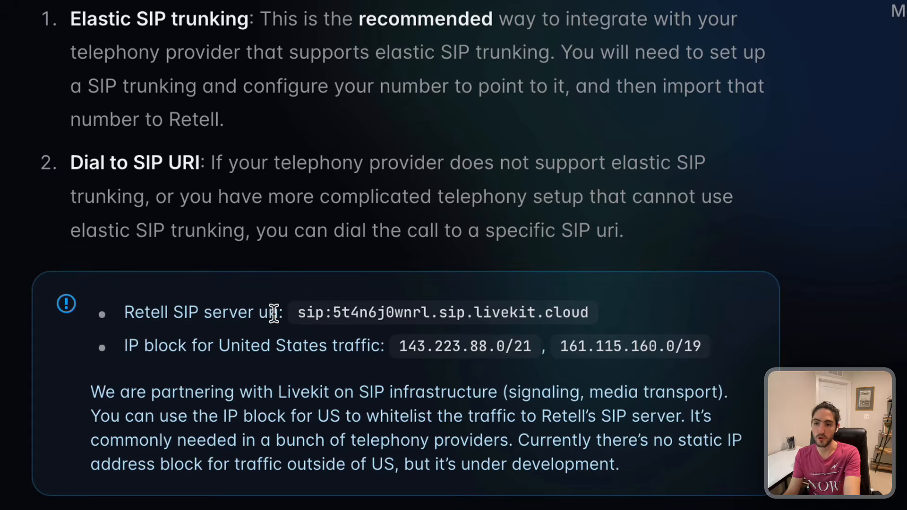
# Copy the Retell SIP server URI sip:5t4n6j0wnrl.sip.livekit.cloud and add it in Twilio as the trunk's Origination SIP URI.
pyautogui.moveTo(295, 313); pyautogui.dragTo(591, 311)
pyautogui.hotkey('ctrl', 'c')
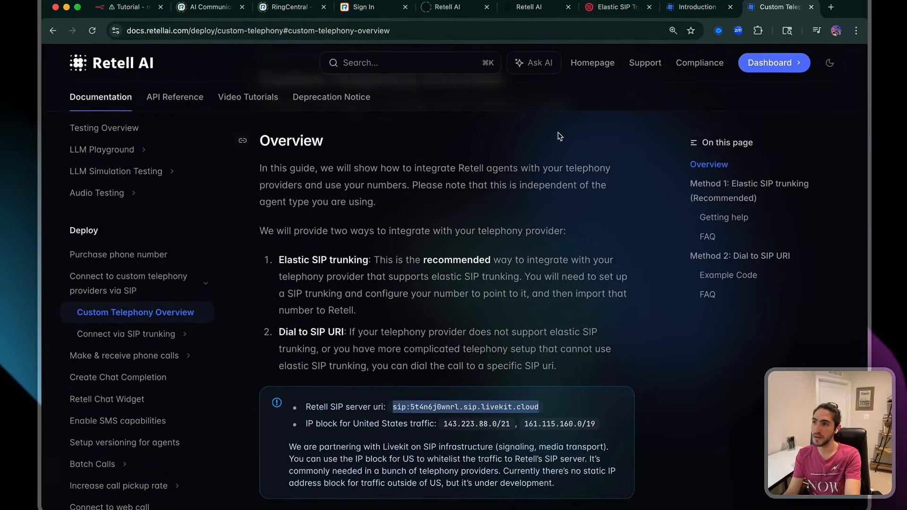
pyautogui.click(614, 8)
pyautogui.hotkey('ctrl', 'v')
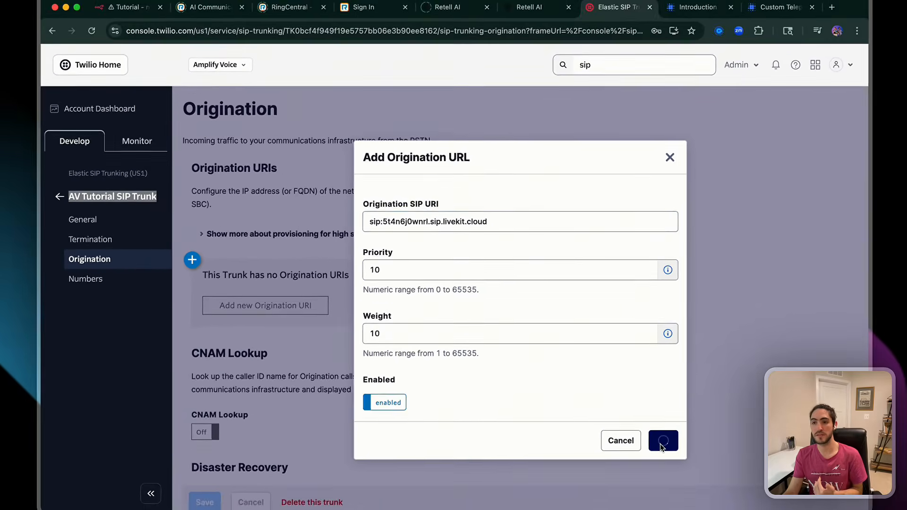
pyautogui.click(704, 479)
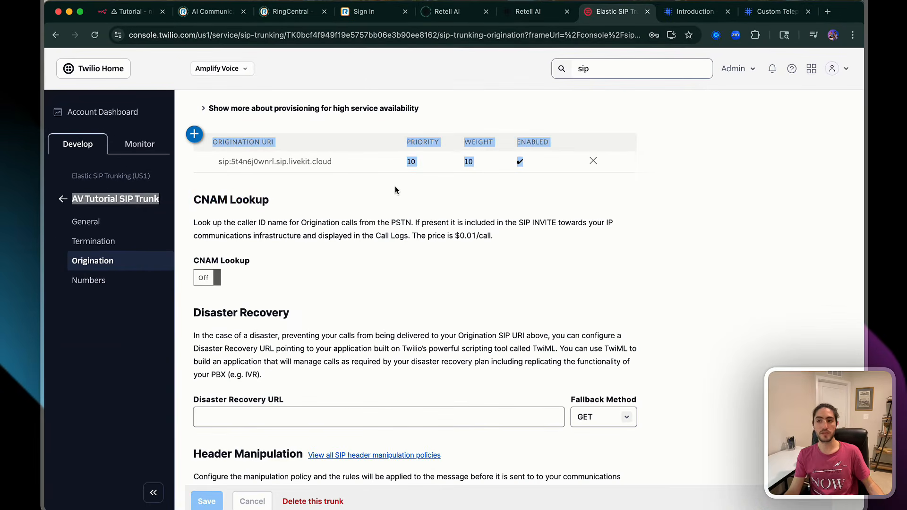
pyautogui.click(413, 199)
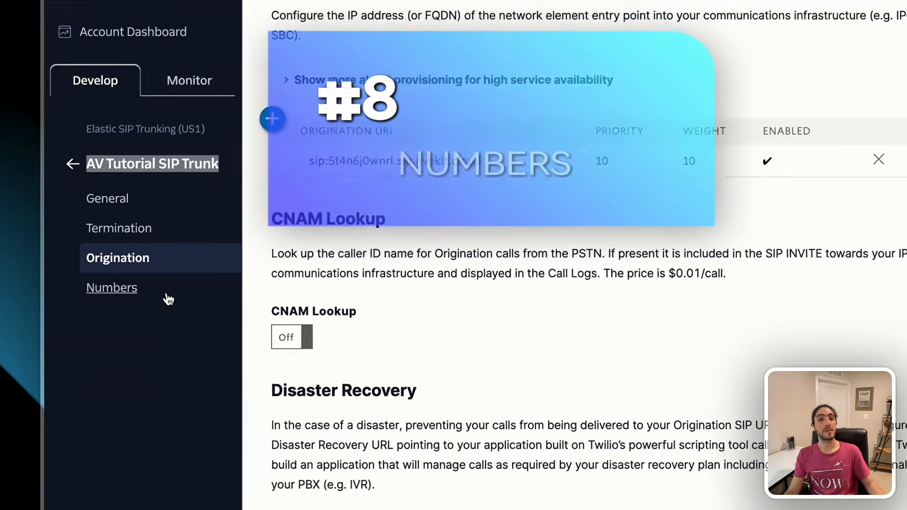
# Buy the first listed United States local number from the trunk's Numbers settings and close the purchase dialog.
pyautogui.click(124, 284)
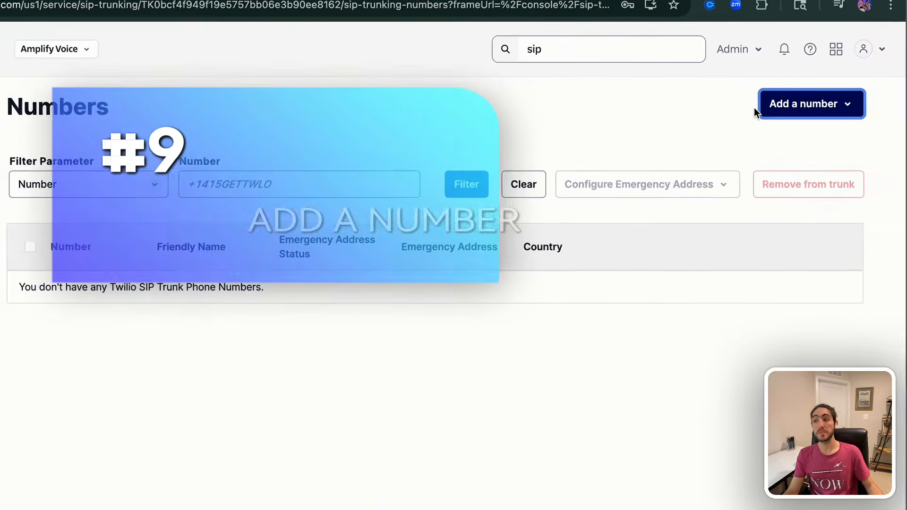
pyautogui.click(772, 105)
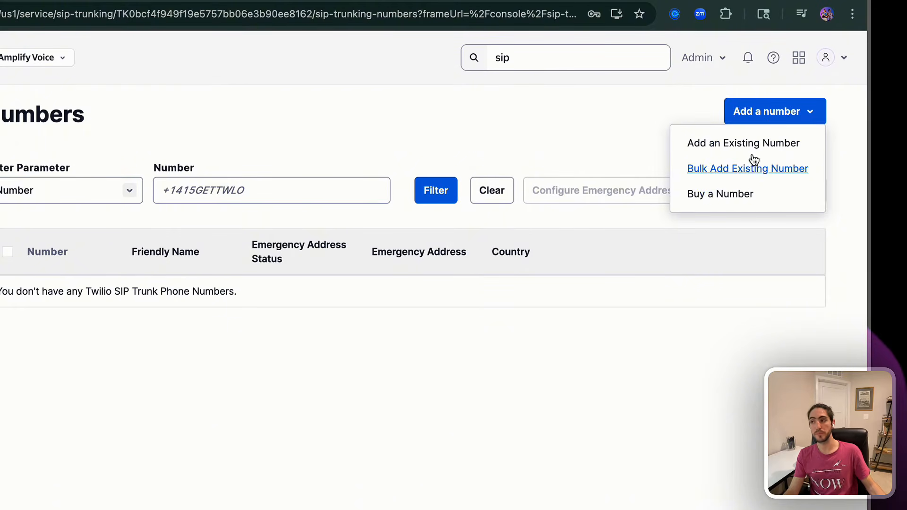
pyautogui.click(751, 194)
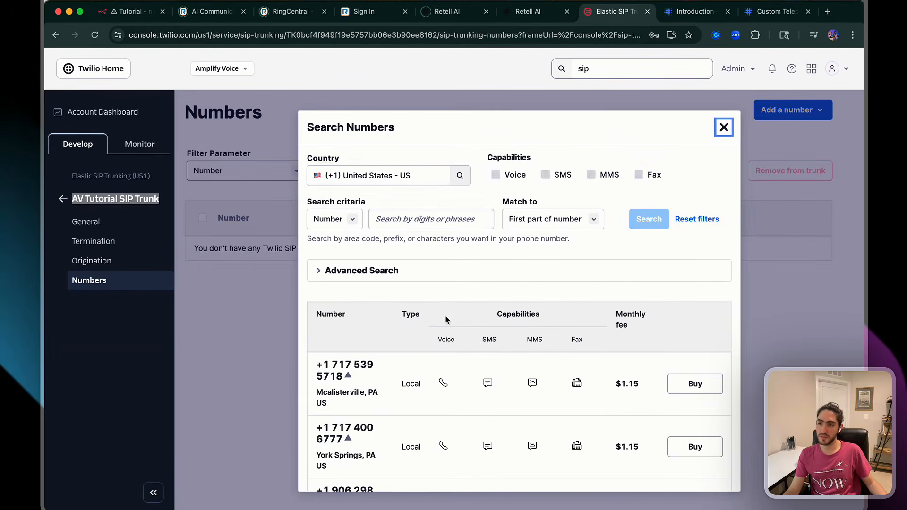
pyautogui.click(676, 383)
pyautogui.scroll(-3, 676, 385)
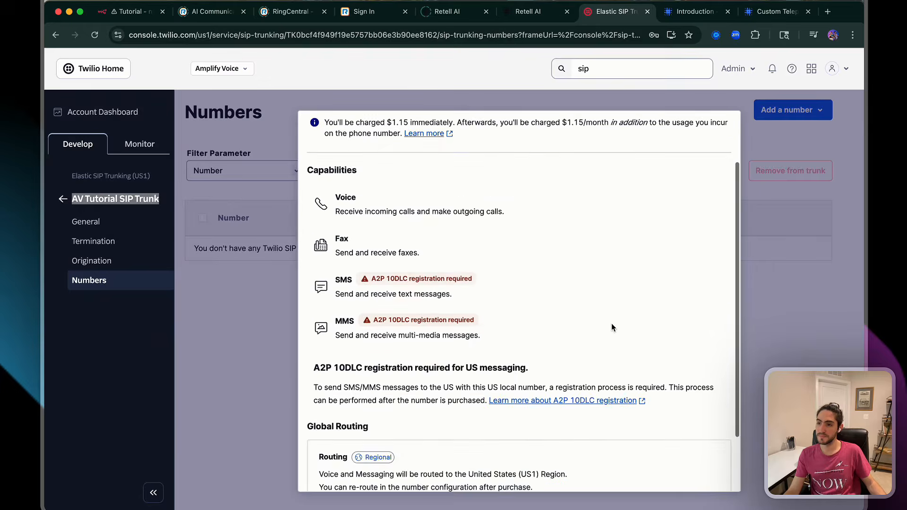
pyautogui.click(676, 474)
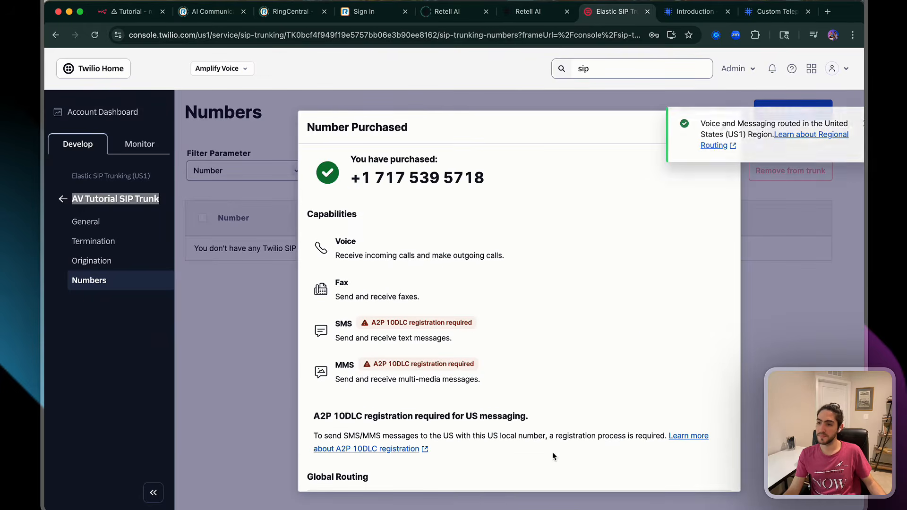
pyautogui.click(839, 124)
pyautogui.scroll(-5, 655, 446)
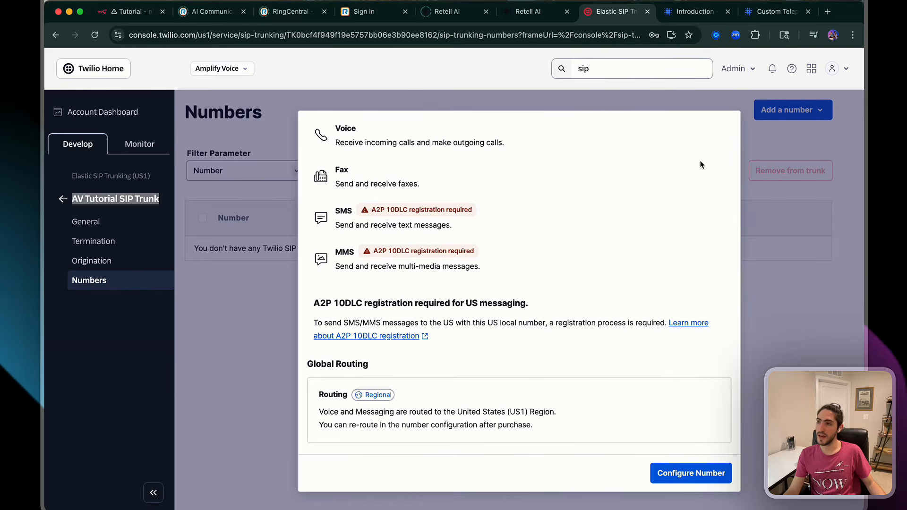
pyautogui.click(784, 122)
# Add the newly purchased phone number to the trunk as an existing number.
pyautogui.click(784, 112)
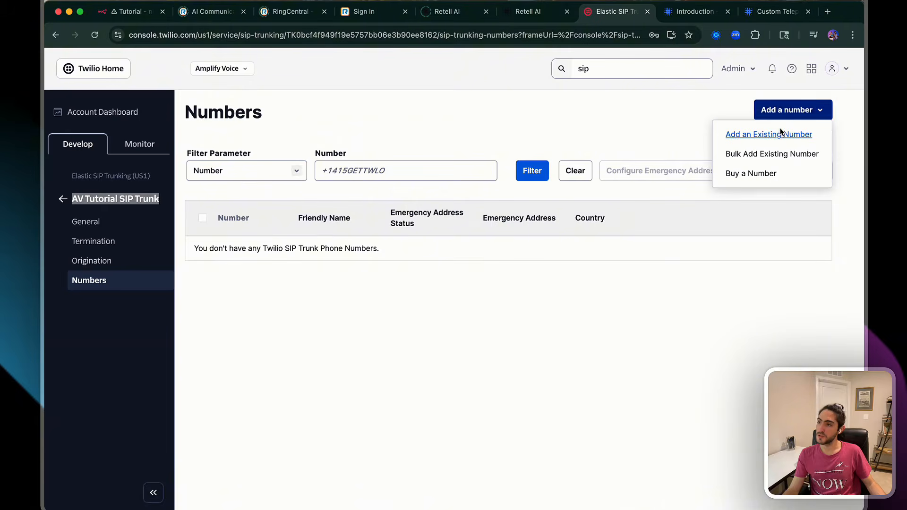
pyautogui.click(777, 136)
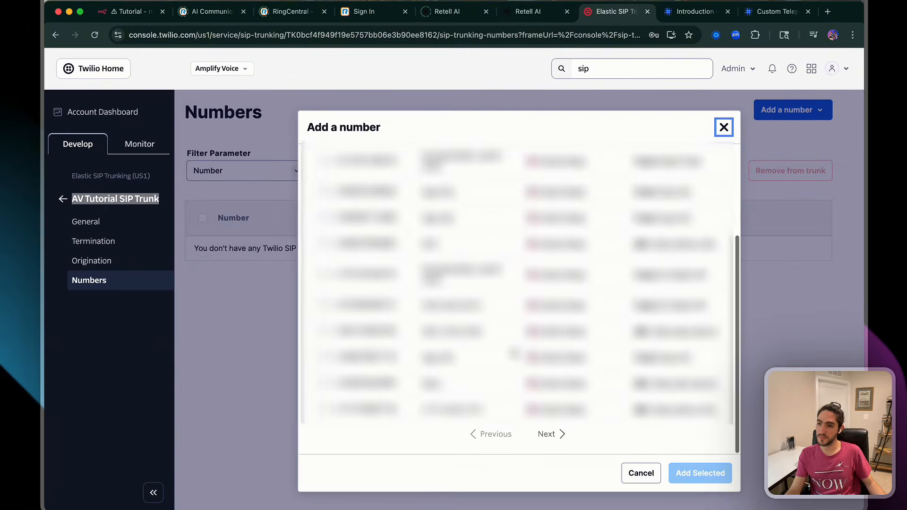
pyautogui.click(324, 284)
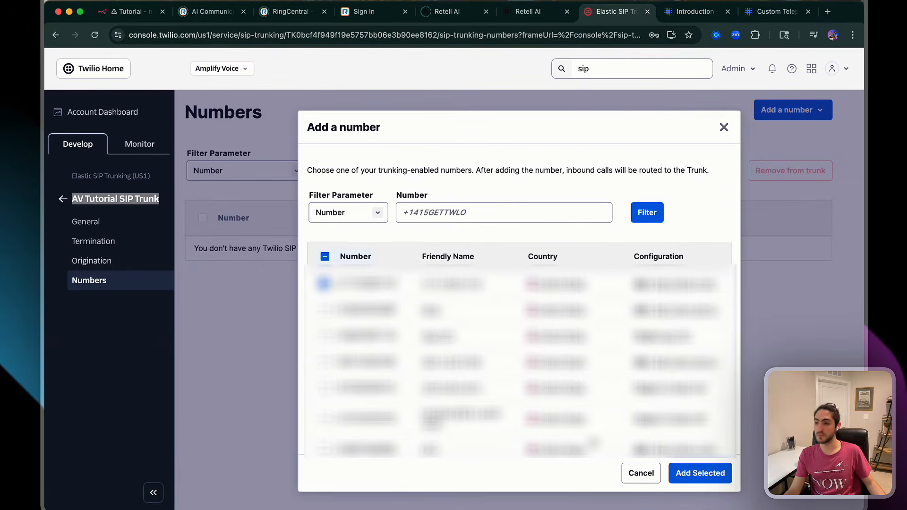
pyautogui.click(688, 475)
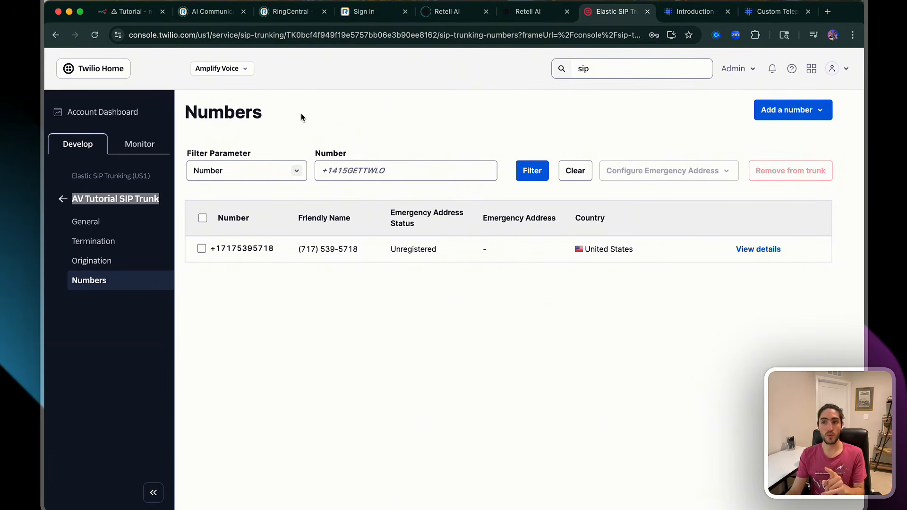
pyautogui.moveTo(301, 115); pyautogui.dragTo(413, 325)
pyautogui.click(414, 324)
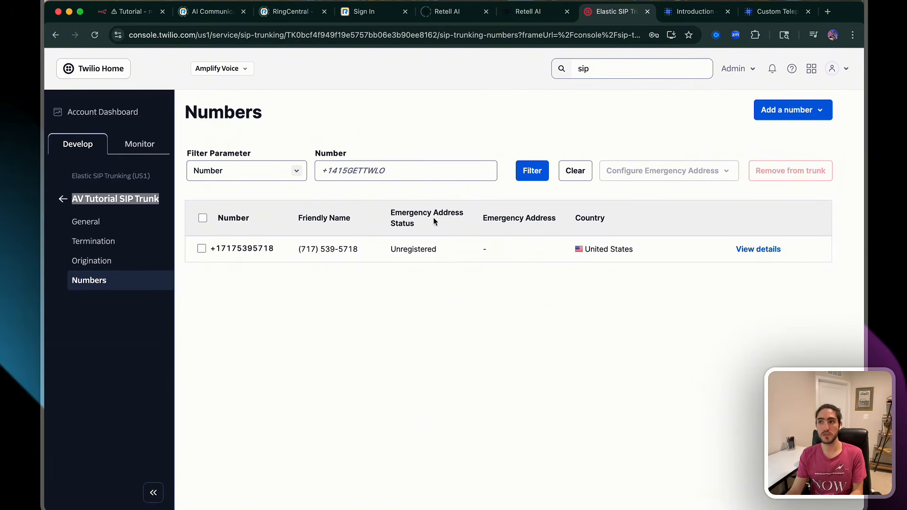
# Switch to Retell AI, start connecting an existing number via SIP trunking, and enter the purchased Twilio phone number.
pyautogui.click(525, 12)
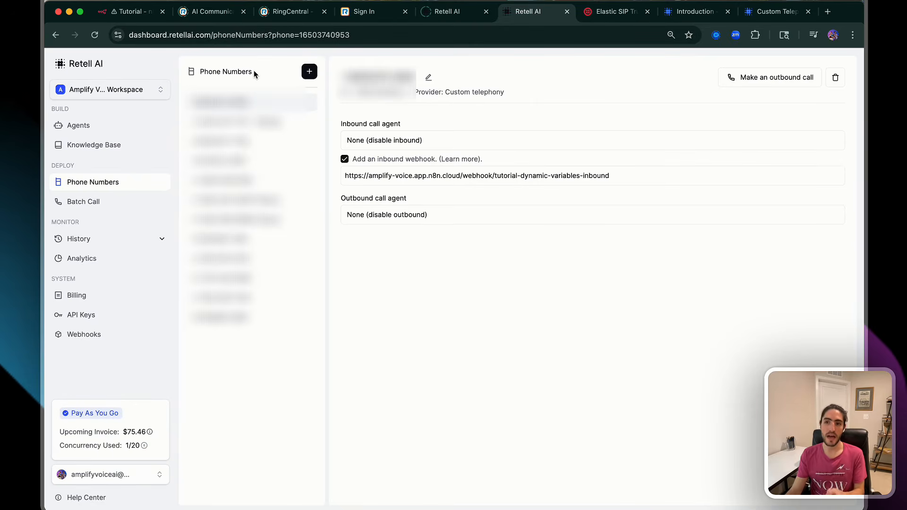
pyautogui.click(309, 73)
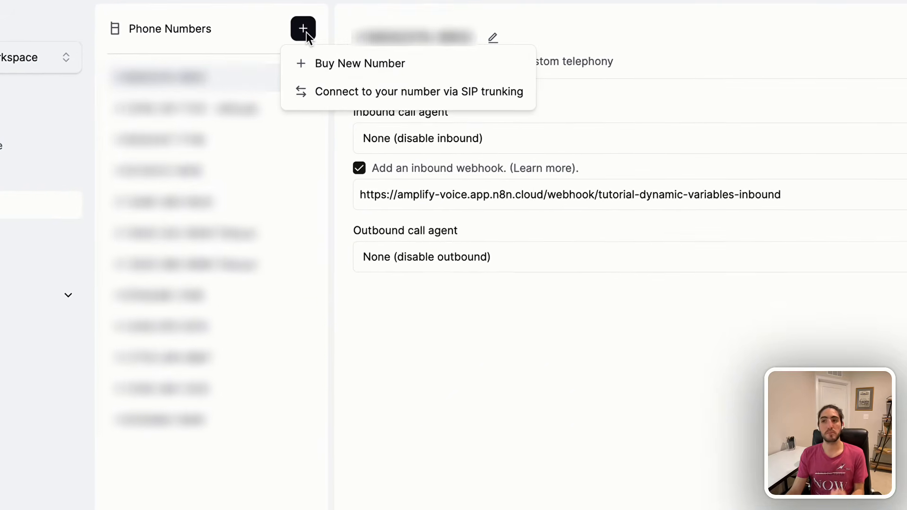
pyautogui.click(343, 92)
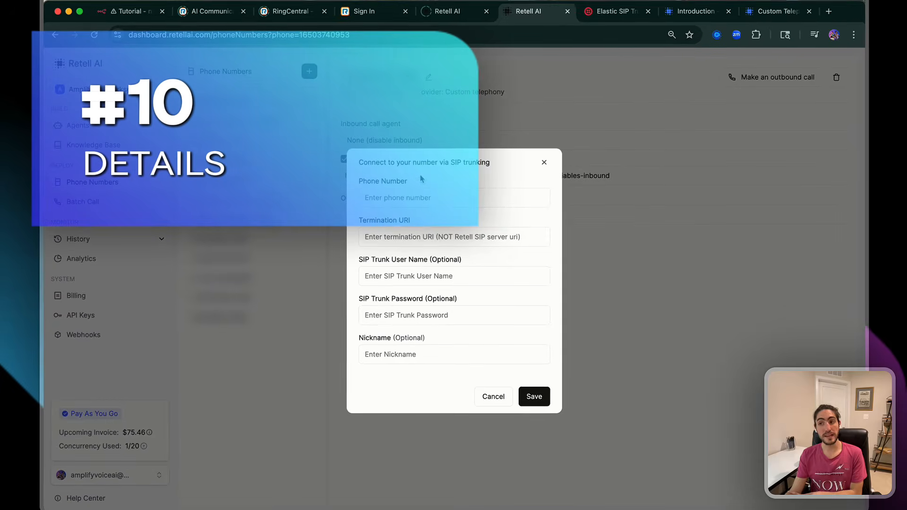
pyautogui.moveTo(407, 190); pyautogui.dragTo(456, 376)
pyautogui.click(455, 378)
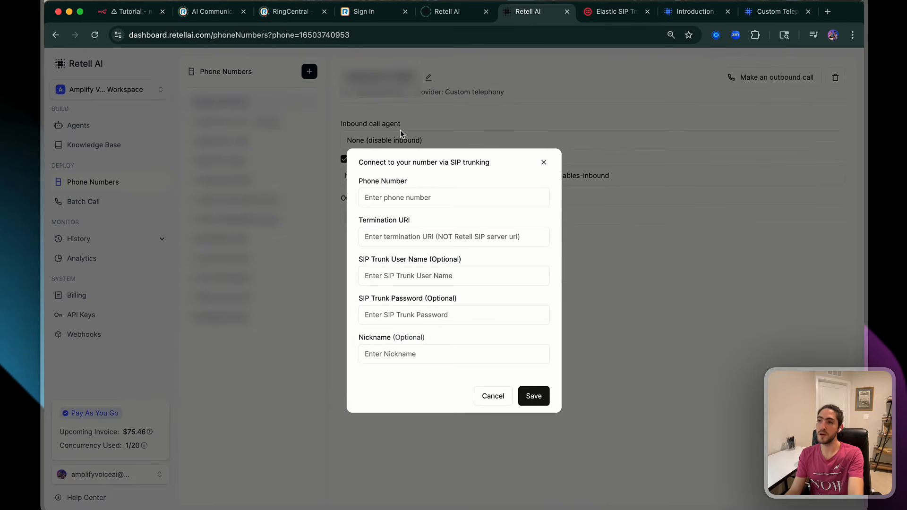
pyautogui.click(430, 197)
pyautogui.hotkey('ctrl', 'v')
# Copy the tutorial trunk's termination URI av-tutorial-sip-trunk.pstn.twilio.com from Twilio into Retell's Termination URI, without leading spaces.
pyautogui.moveTo(462, 352); pyautogui.dragTo(594, 362)
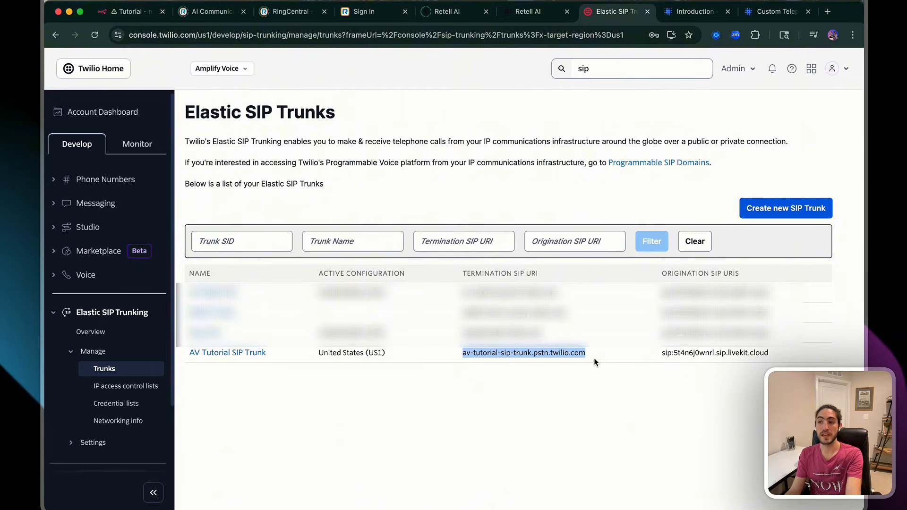
pyautogui.write('av-tutorial-sip-trunk.pstn.twilio.com')
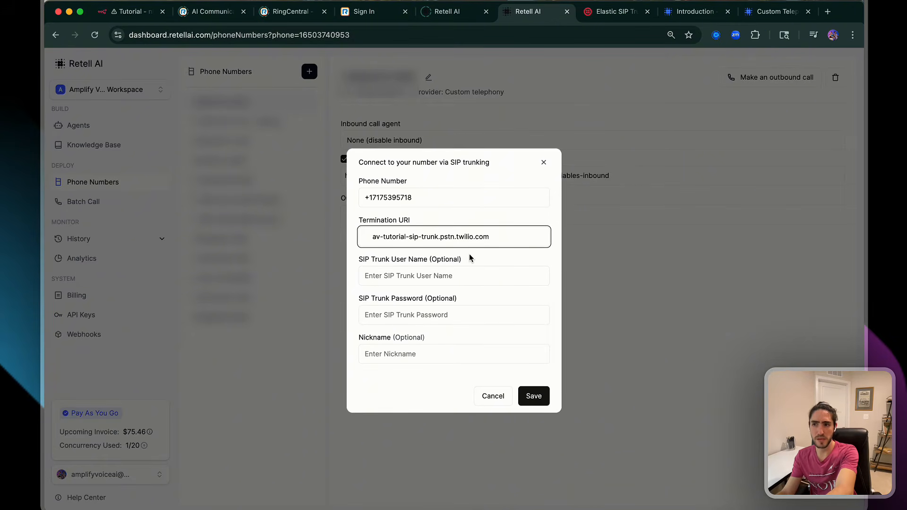
pyautogui.press('BackSpace')
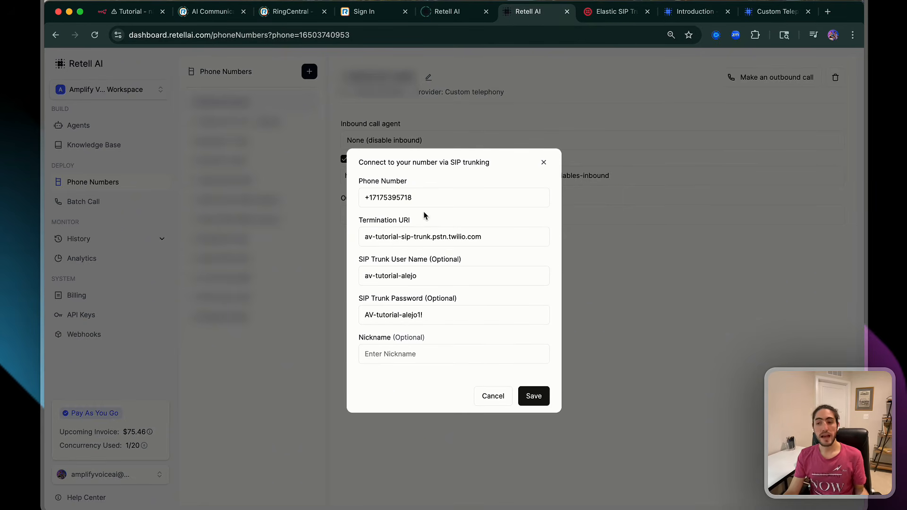
# Nickname the number "AV Tutorial" followed by the owner's first name, and save the SIP trunking connection.
pyautogui.moveTo(424, 216); pyautogui.dragTo(452, 340)
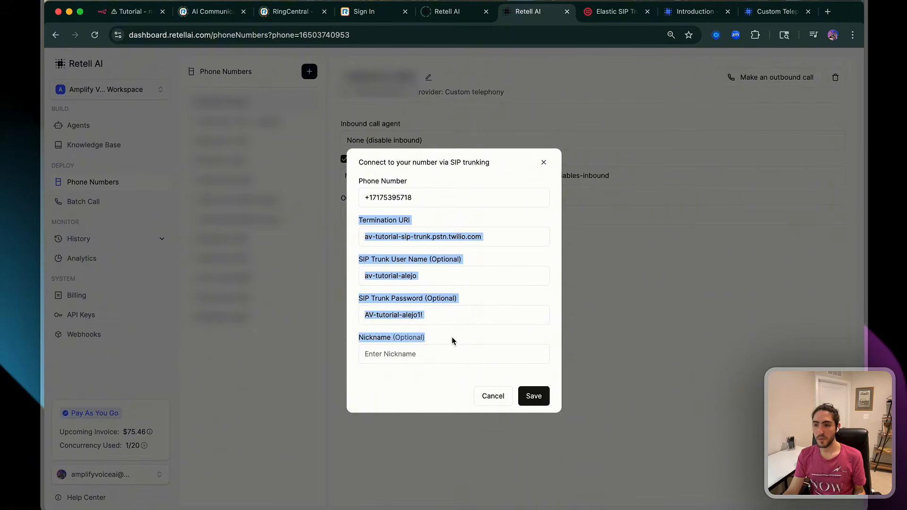
pyautogui.click(454, 340)
pyautogui.click(446, 359)
pyautogui.write('AV Tutorial Alejo')
pyautogui.moveTo(354, 340); pyautogui.dragTo(438, 344)
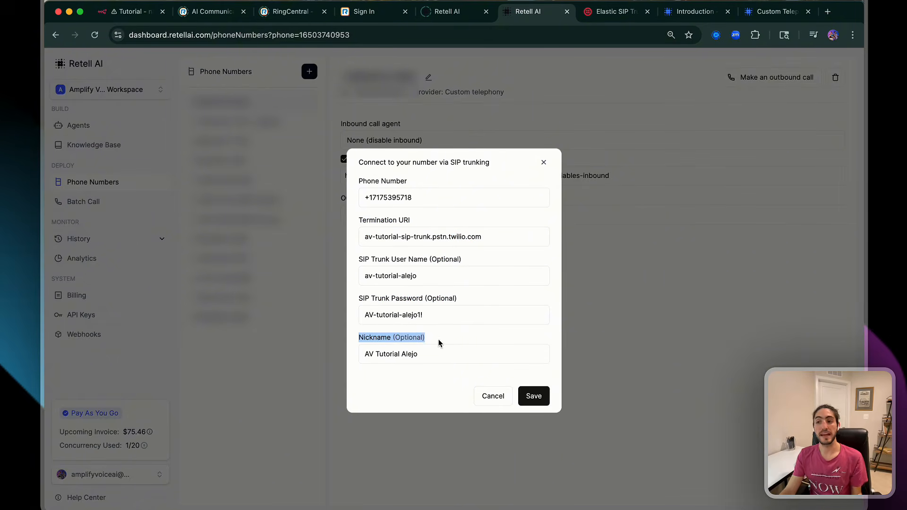
pyautogui.click(442, 379)
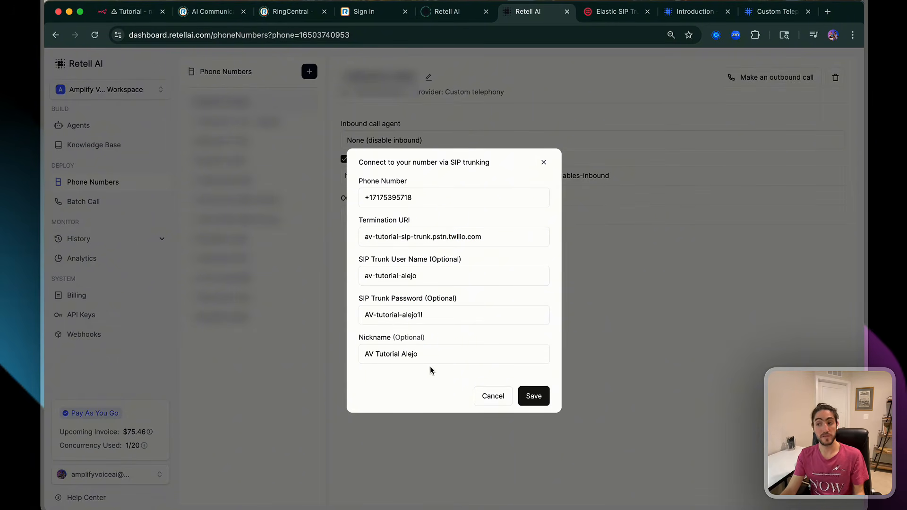
pyautogui.click(528, 391)
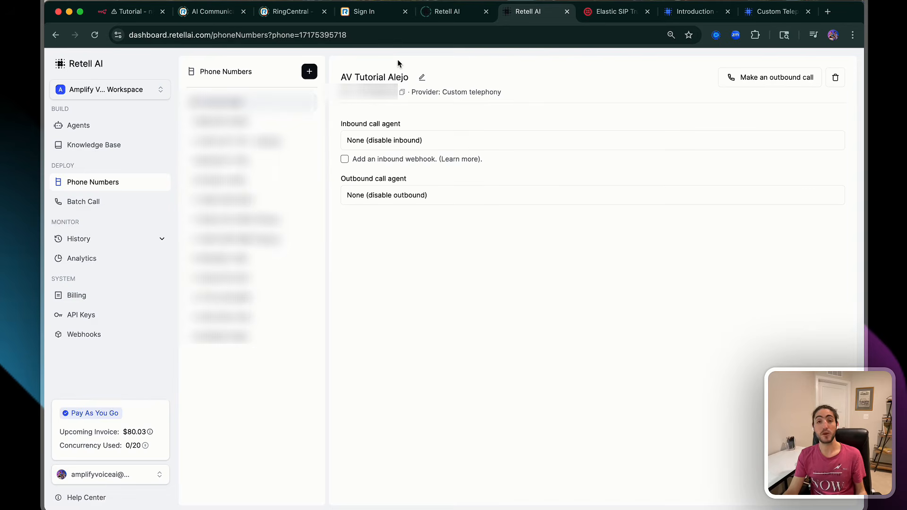
pyautogui.moveTo(397, 60); pyautogui.dragTo(432, 227)
pyautogui.click(433, 230)
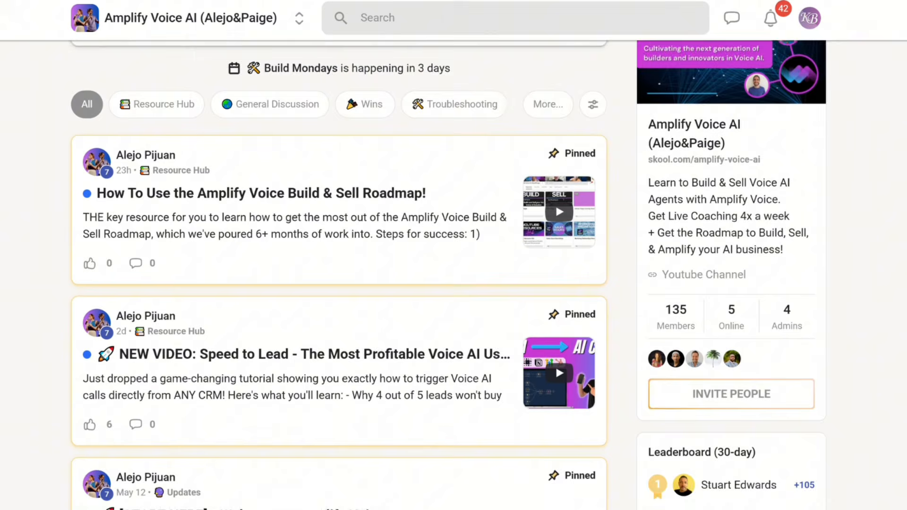
pyautogui.scroll(-5, 339, 274)
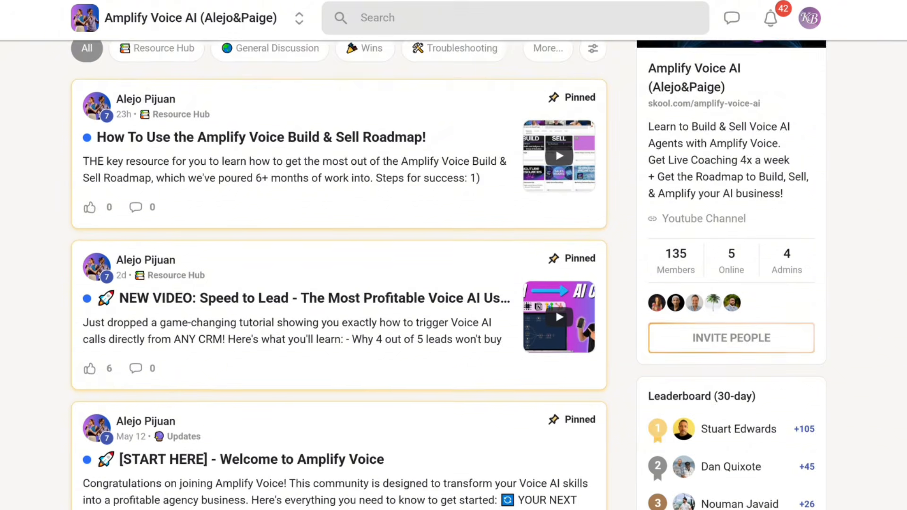
pyautogui.scroll(-7, 339, 274)
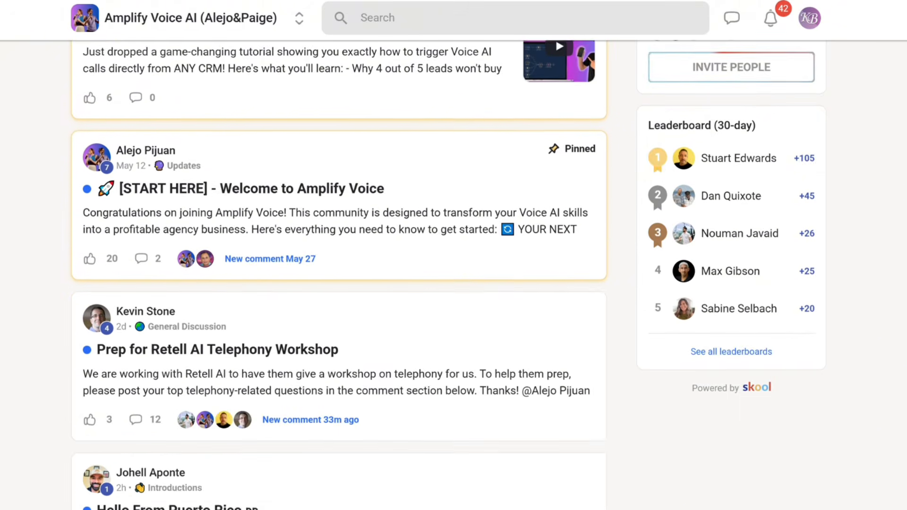
pyautogui.scroll(-4, 338, 274)
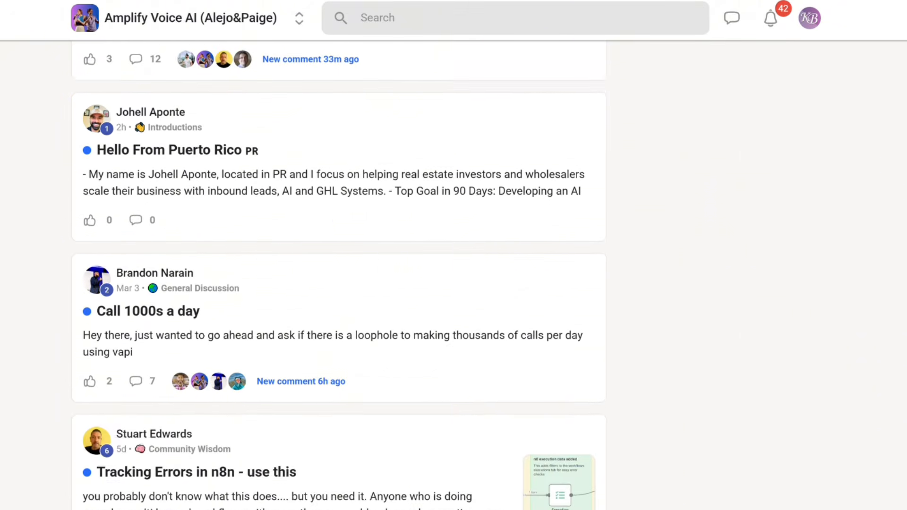